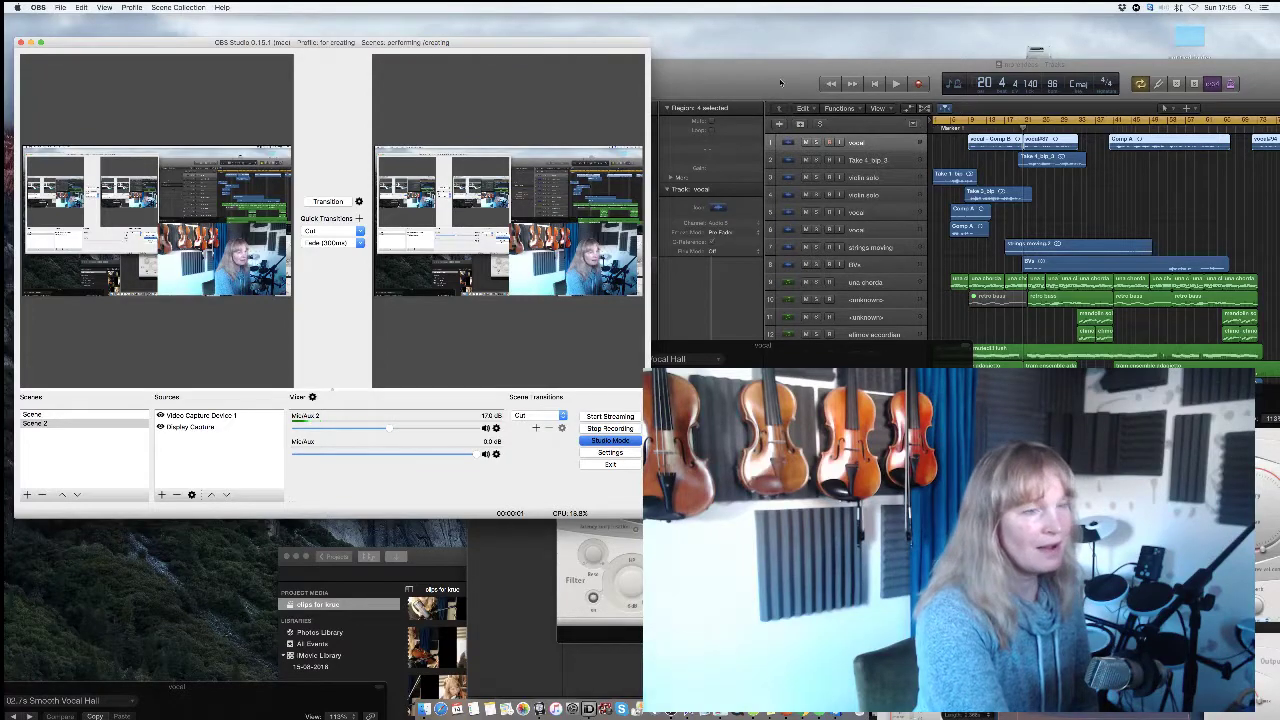
Bring the Logic project over OBS, close the Smooth Vocal Hall reverb window, and move iMovie aside.
drag(781, 85, 275, 14)
click(363, 28)
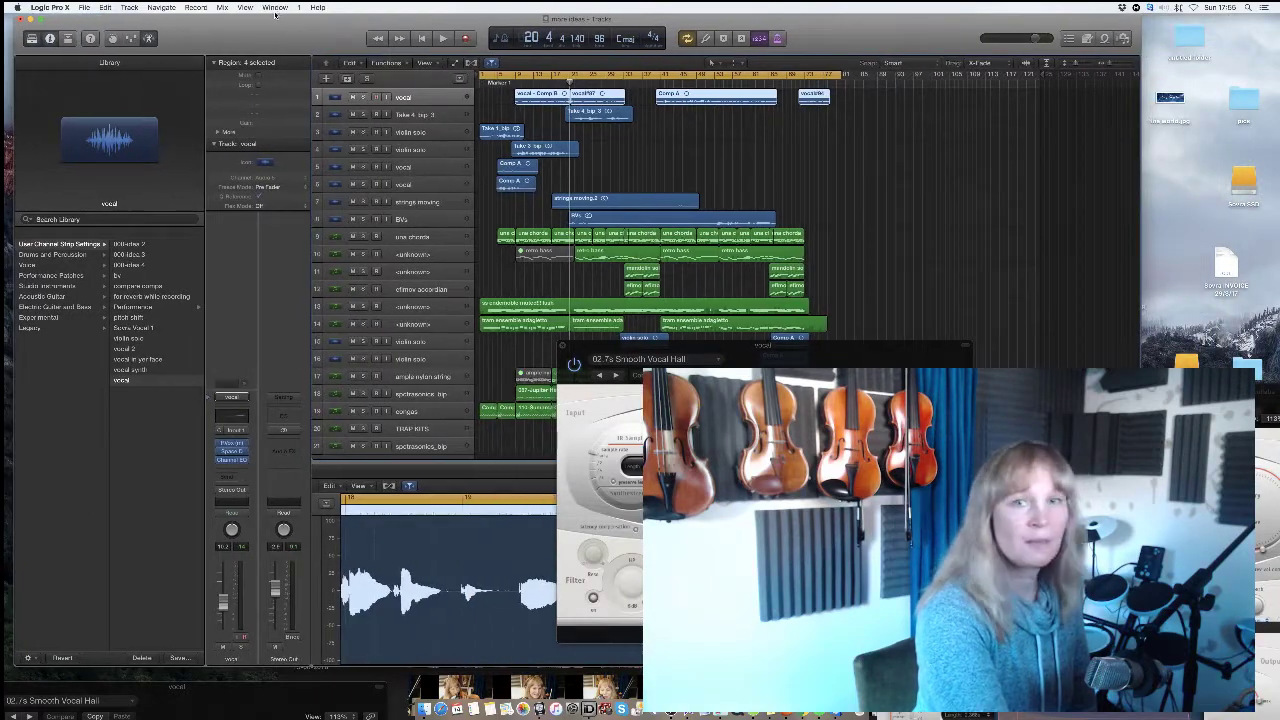
click(562, 347)
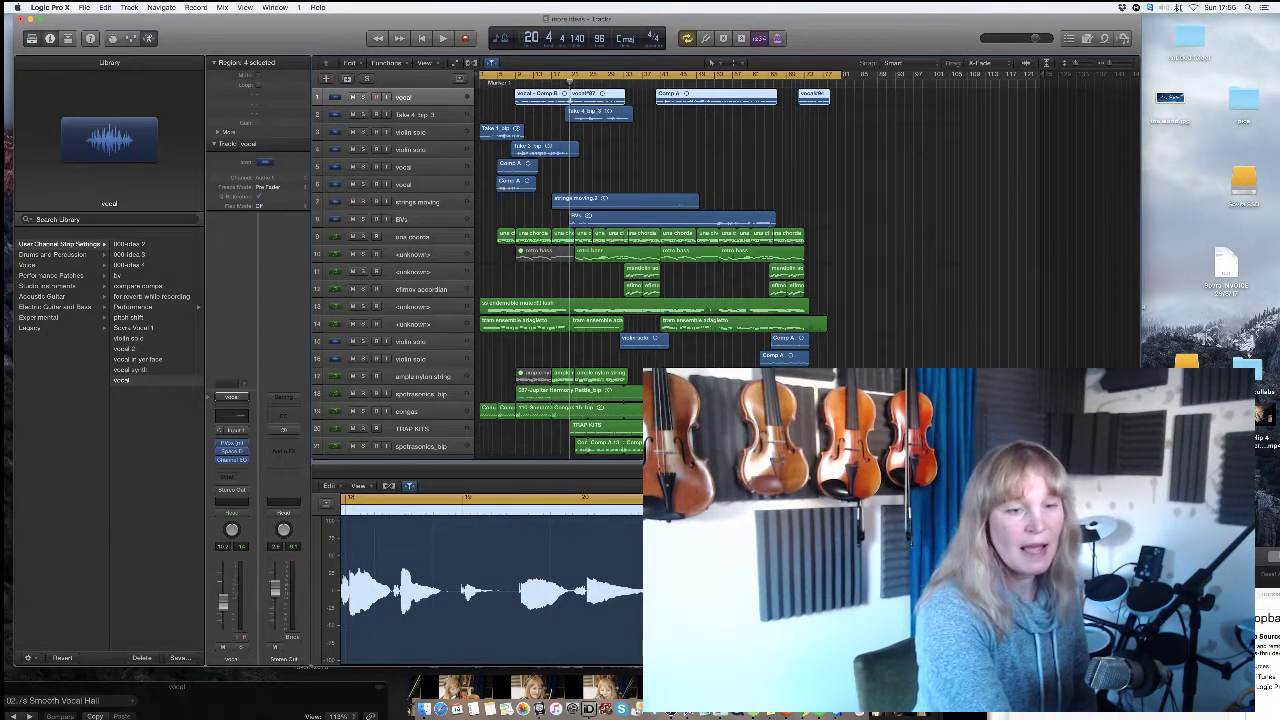
key(super+Tab)
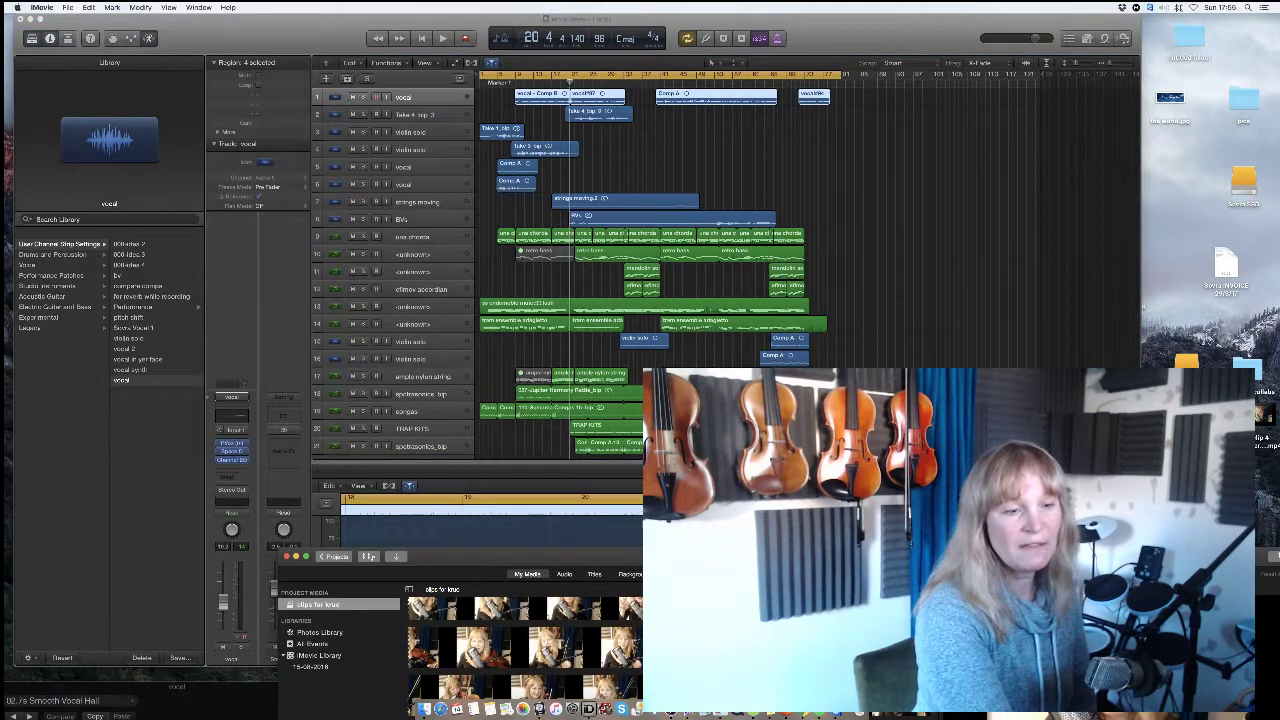
drag(340, 556, 243, 690)
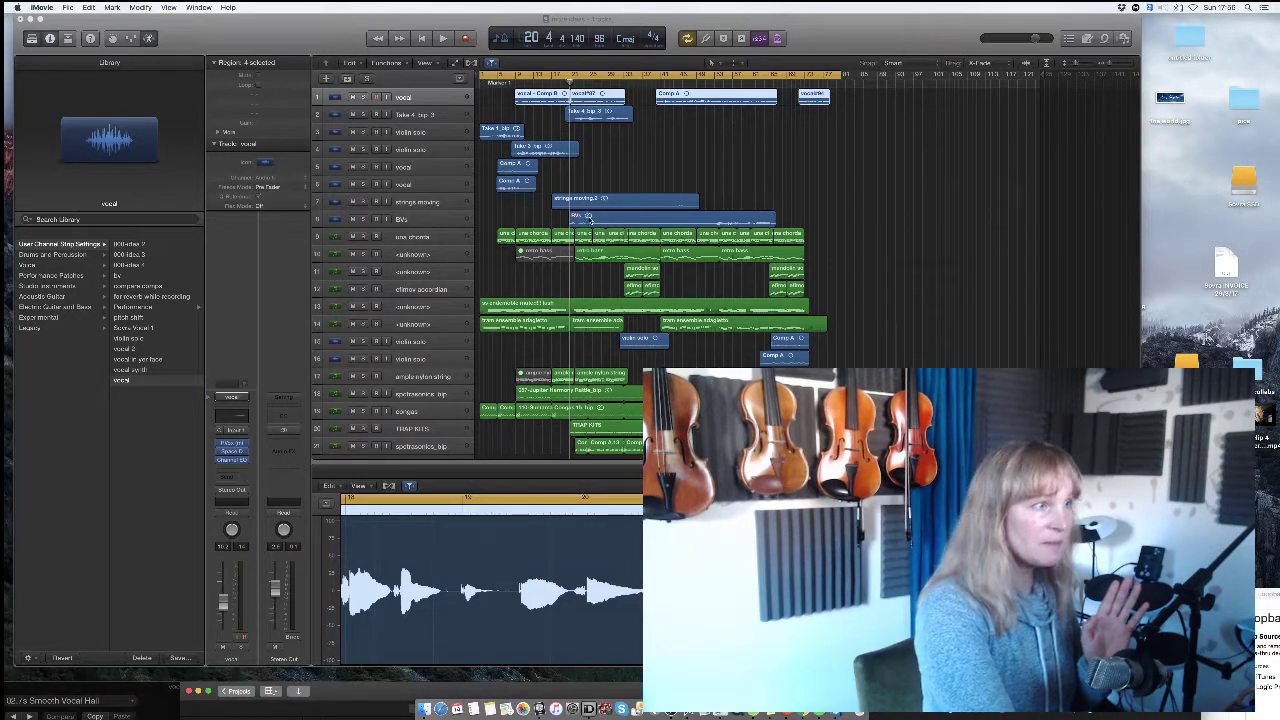
Solo violin solo tracks 3 and 4.
click(364, 132)
click(364, 149)
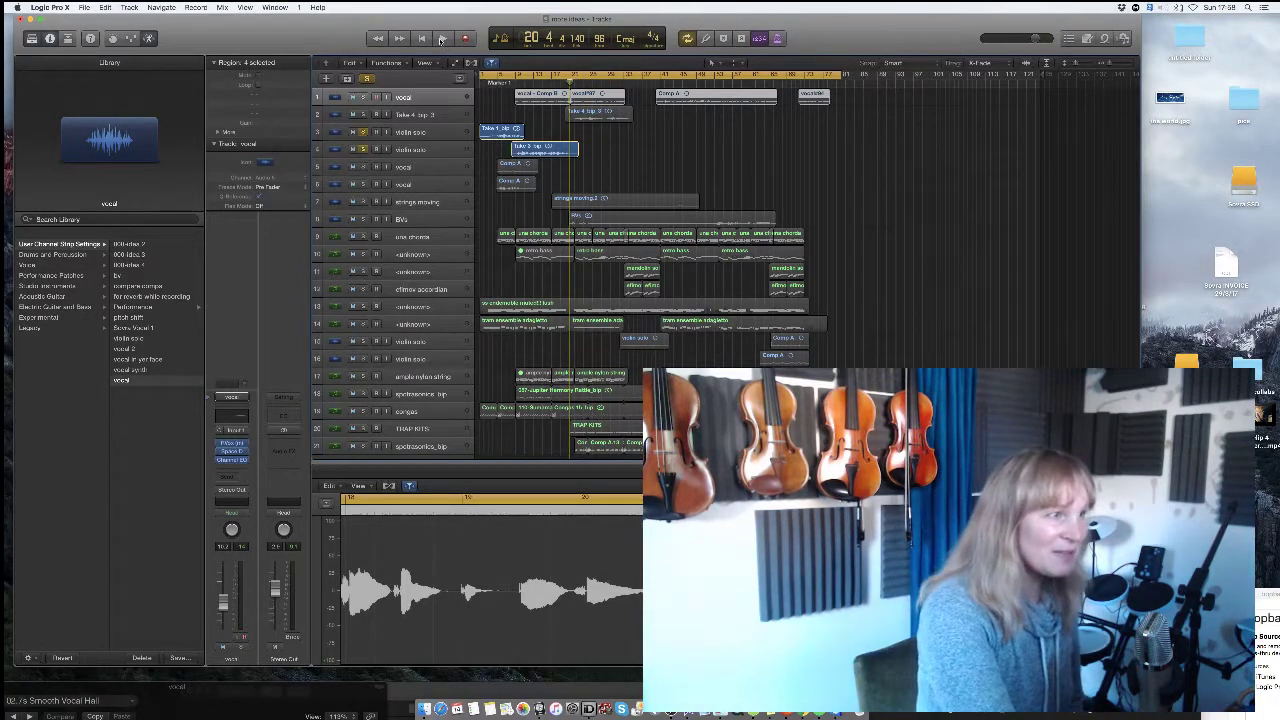
Play the soloed violin takes, selecting tracks 3 and 4 during playback, then stop.
click(441, 39)
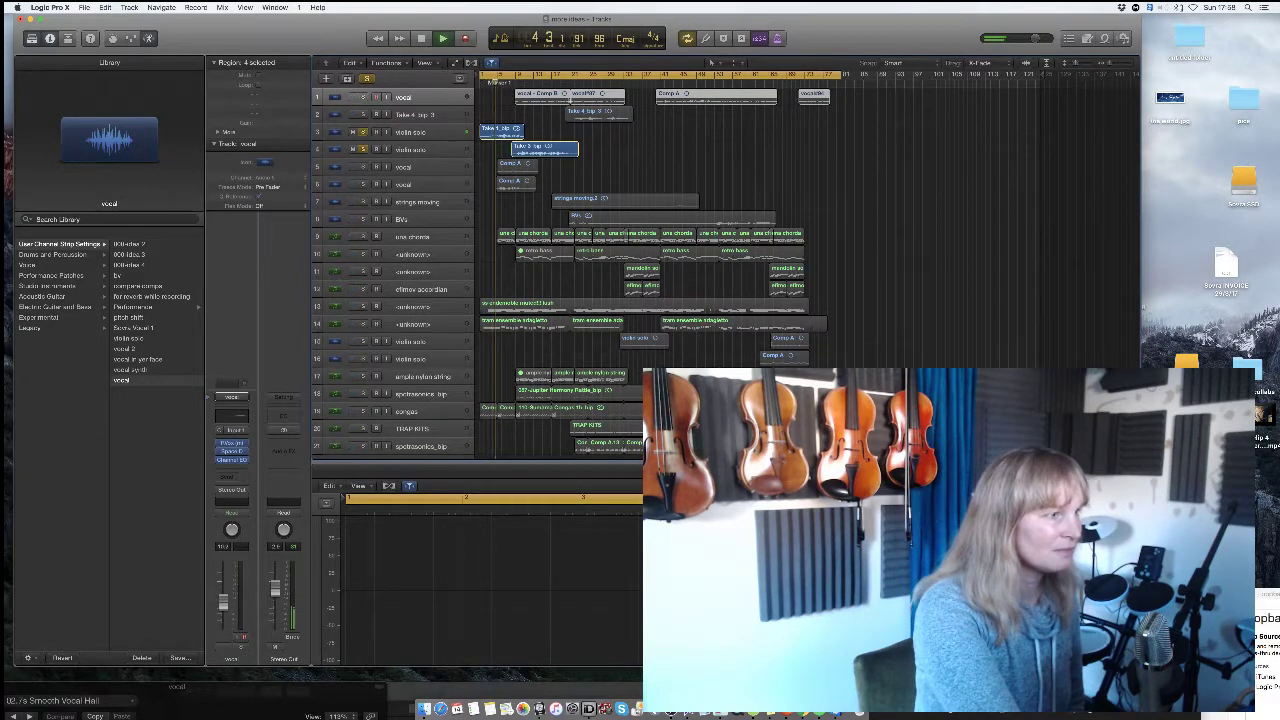
click(415, 139)
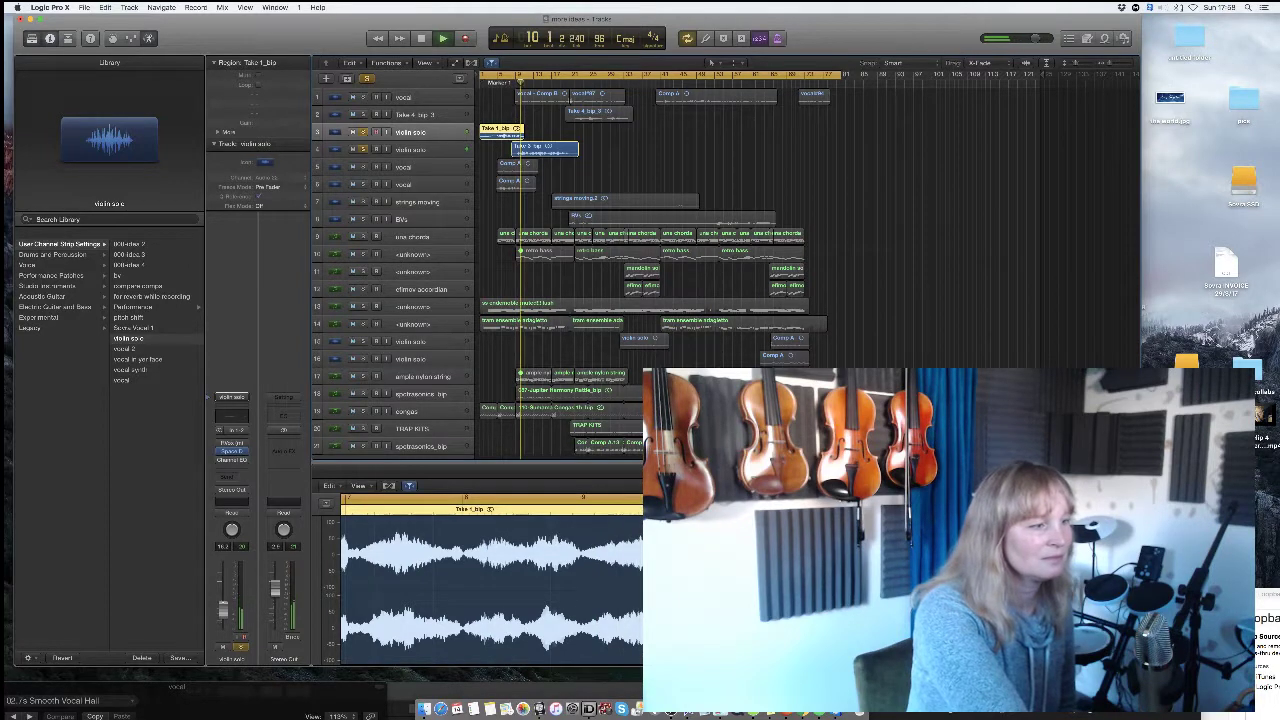
click(420, 150)
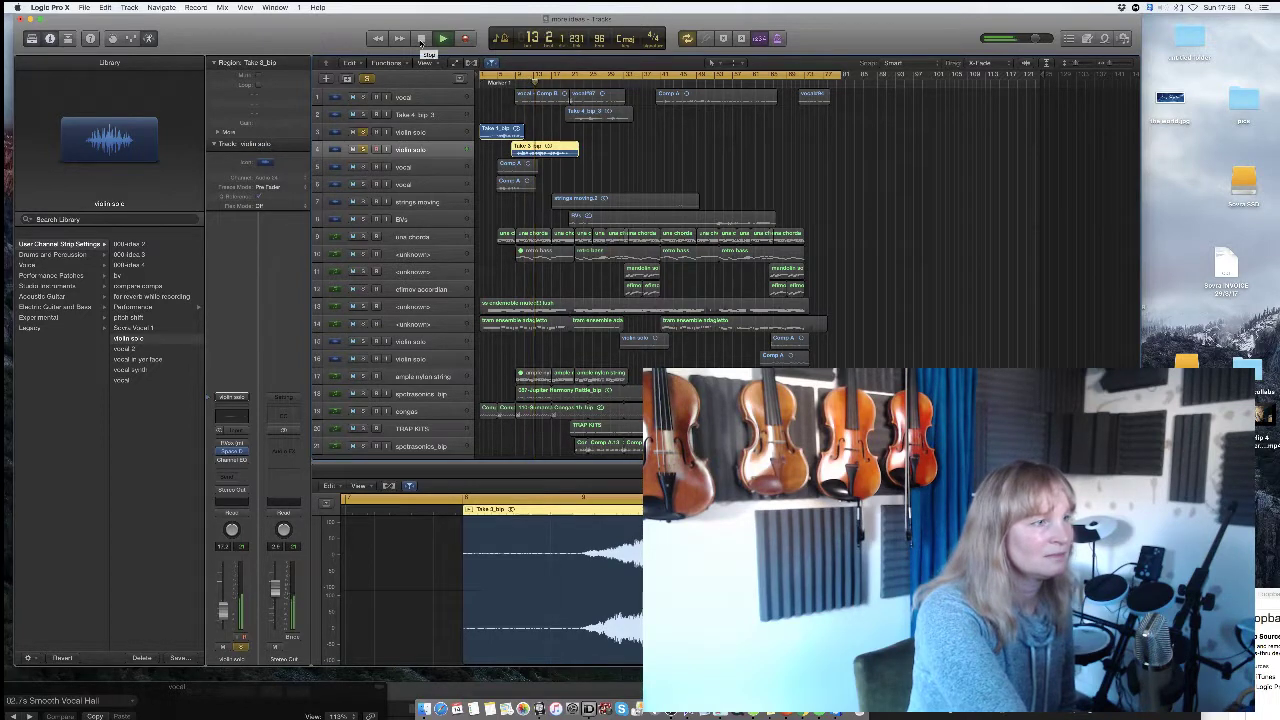
click(421, 40)
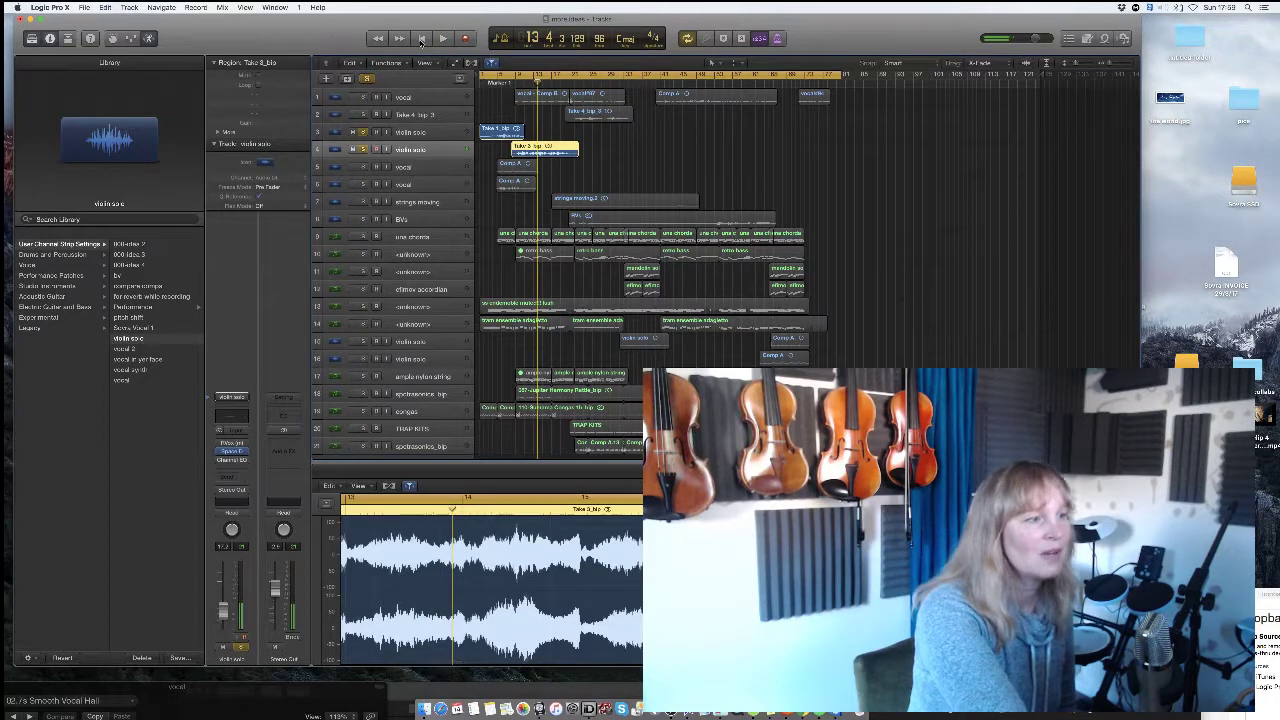
Solo track 13's MIDI strings, unsolo tracks 3 and 4, and select track 13 to show its notes.
scroll(416, 320, down, 1)
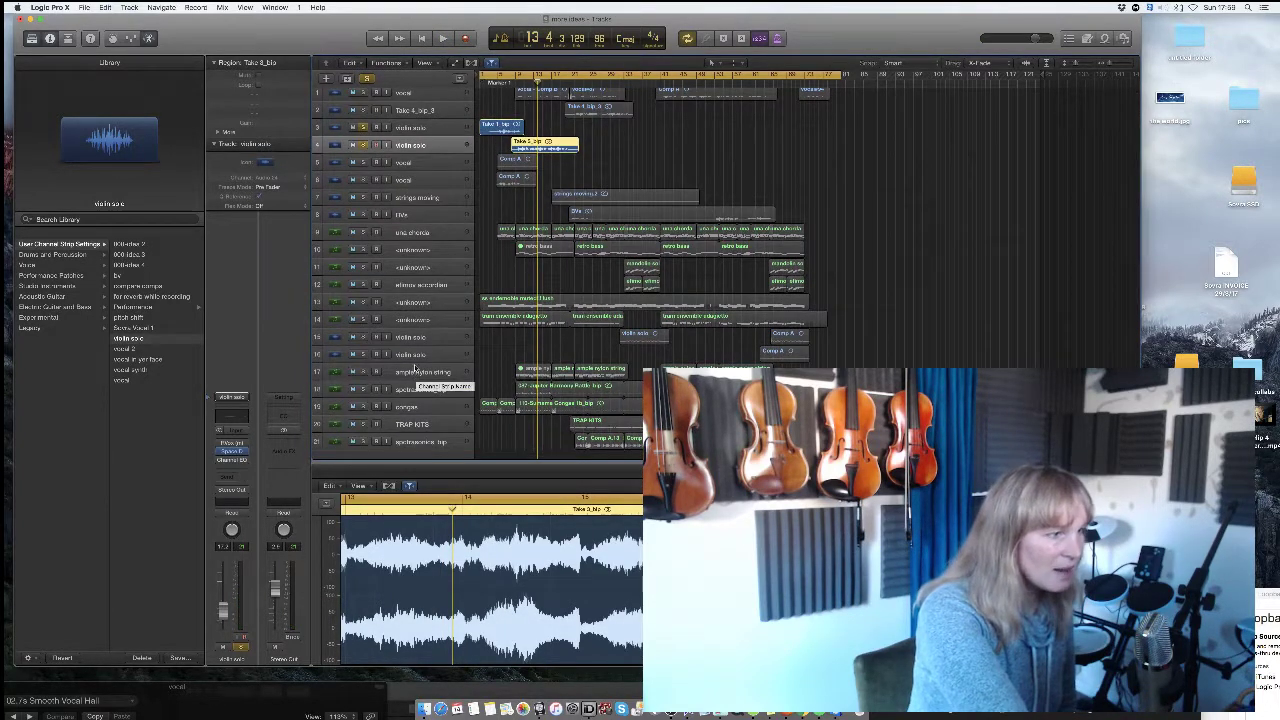
click(363, 302)
click(363, 127)
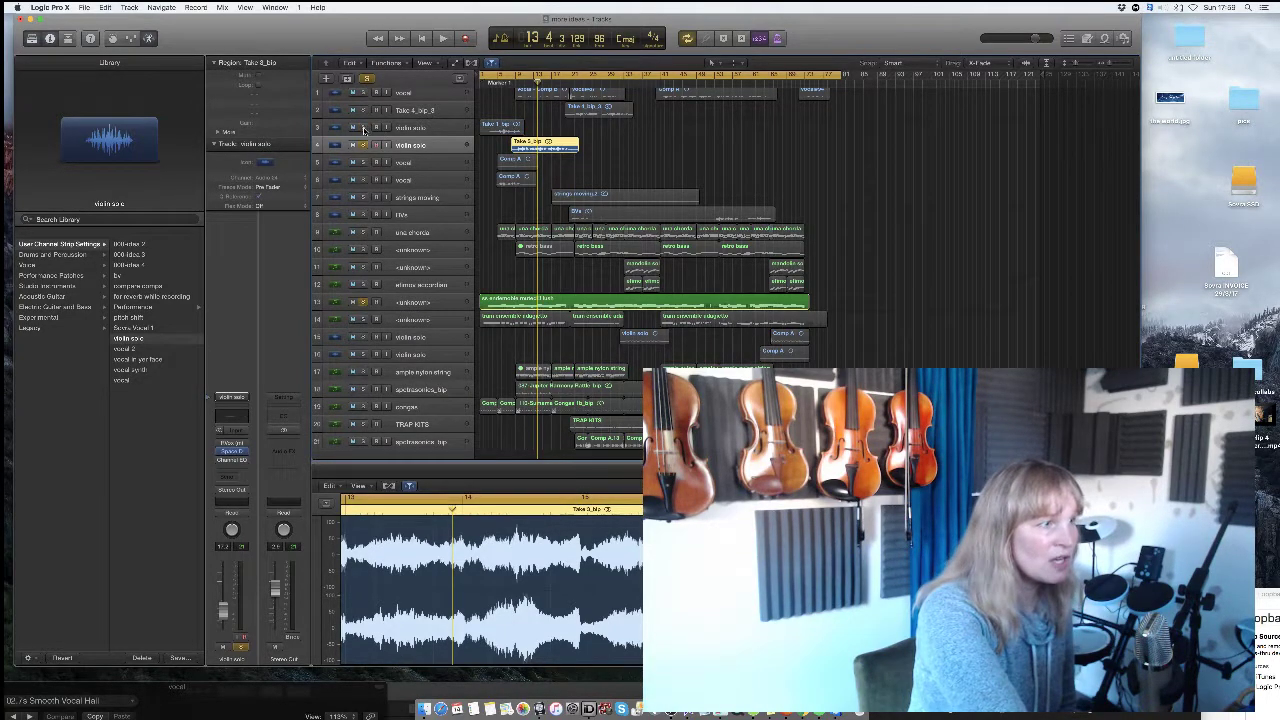
click(364, 145)
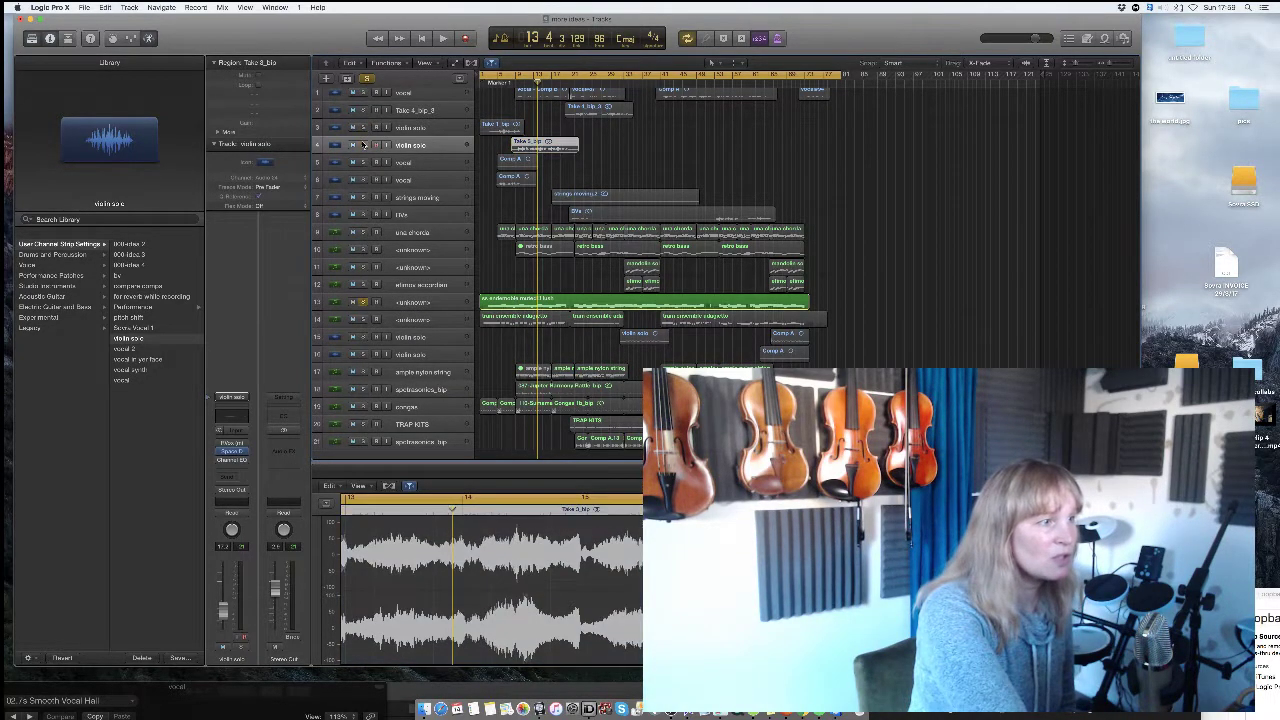
click(392, 306)
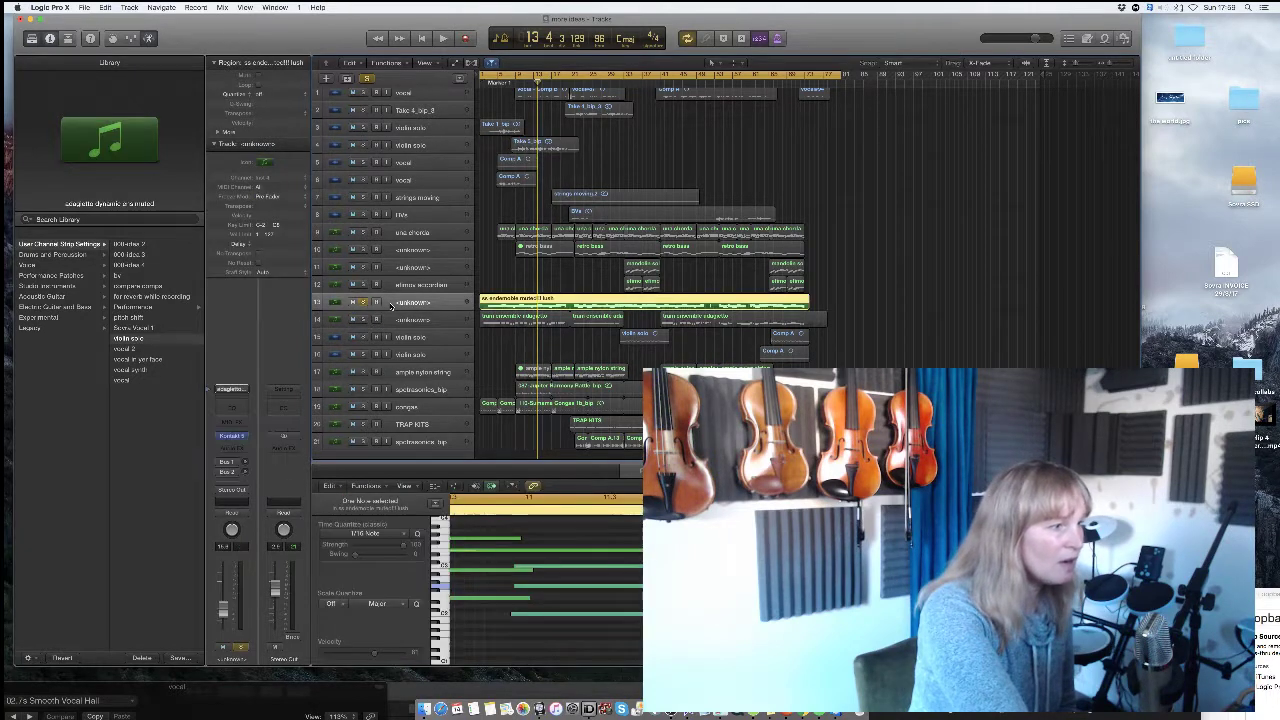
click(233, 437)
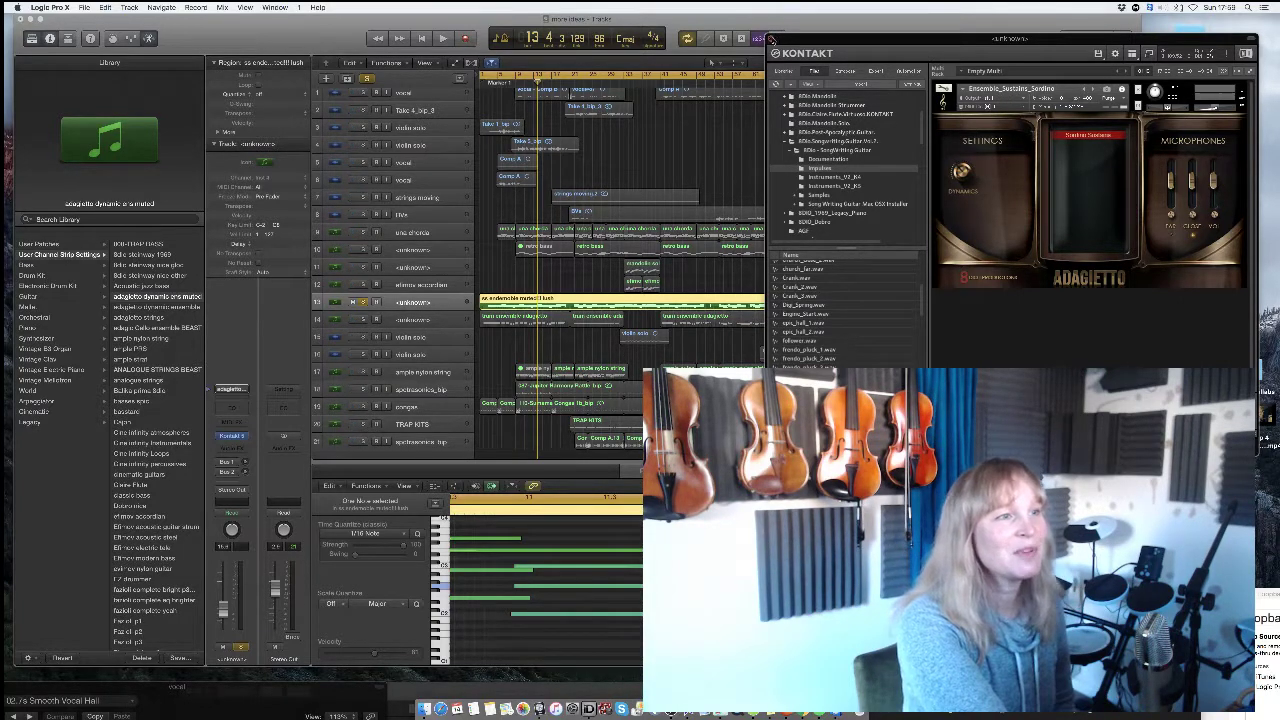
click(771, 39)
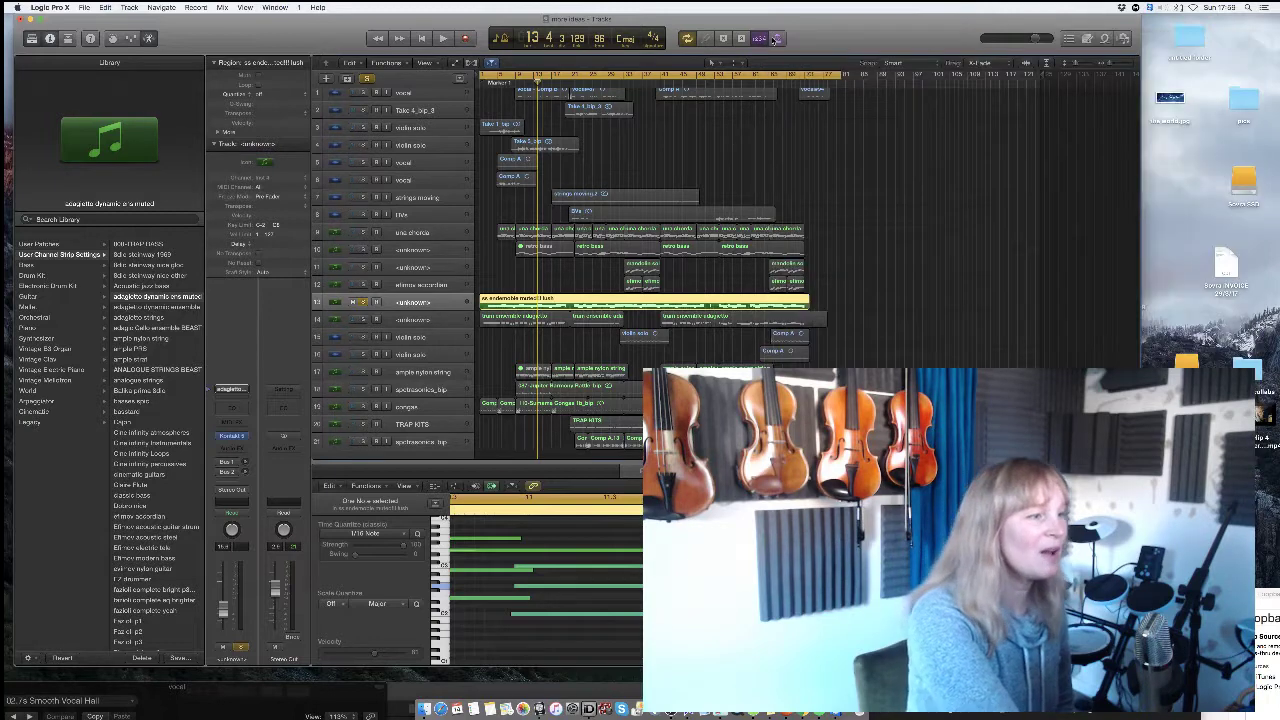
click(443, 38)
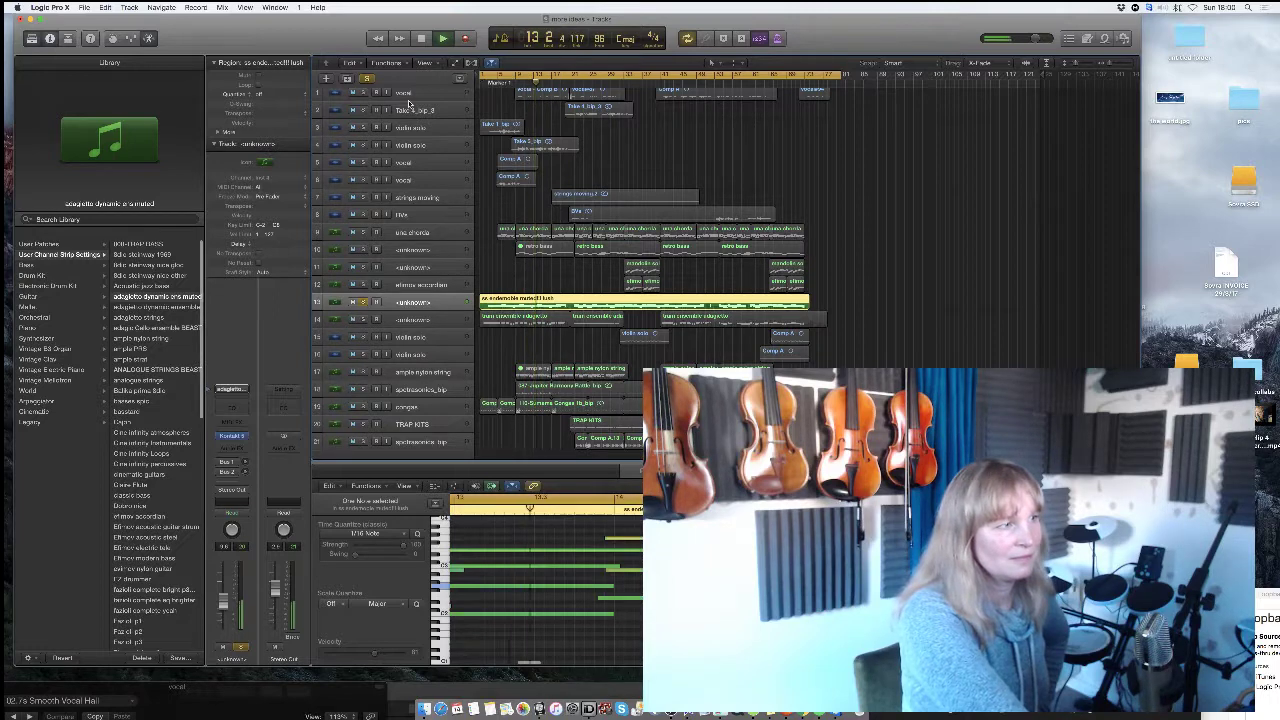
click(421, 38)
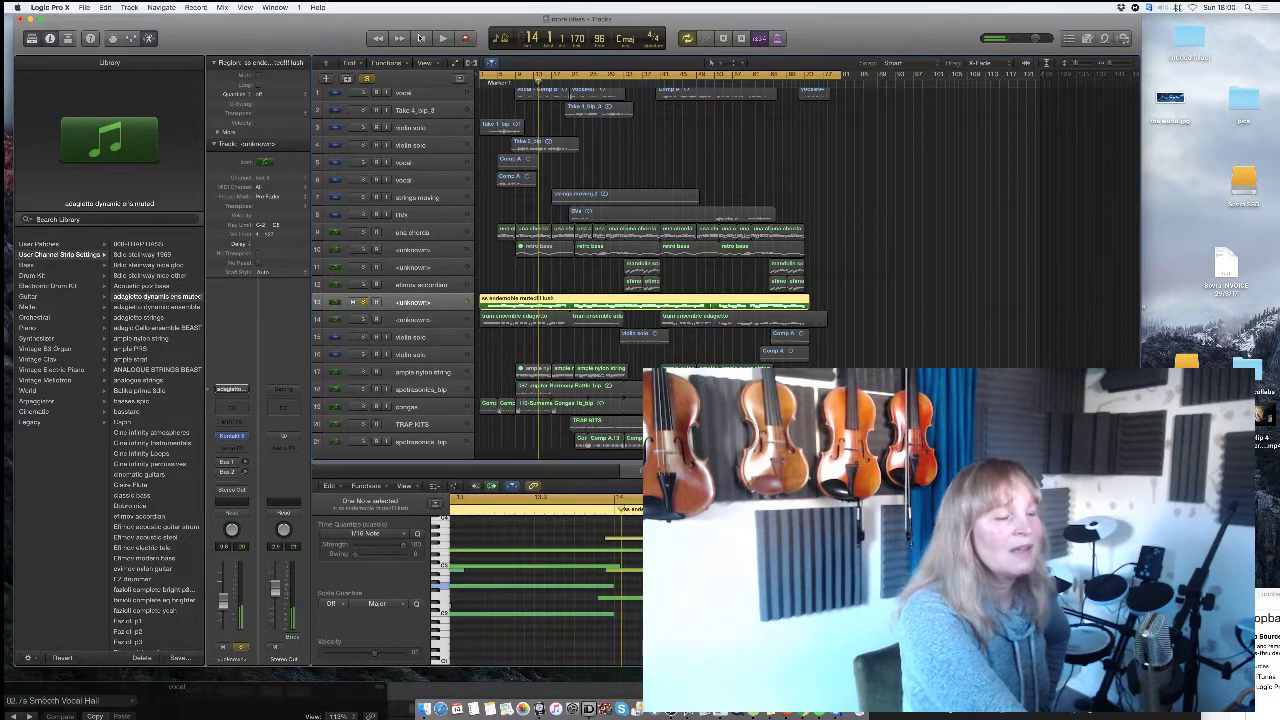
In the Piano Roll, raise one MIDI note a step and select the long sustained string notes.
click(603, 599)
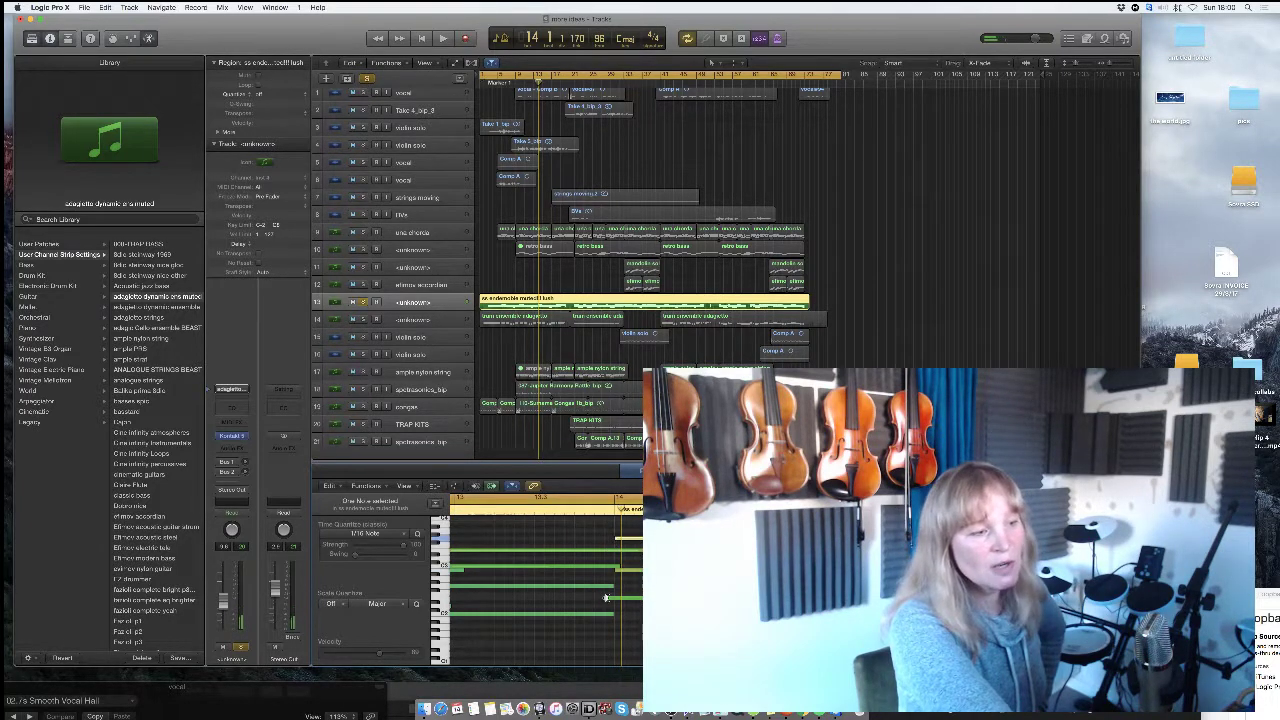
drag(606, 598, 611, 586)
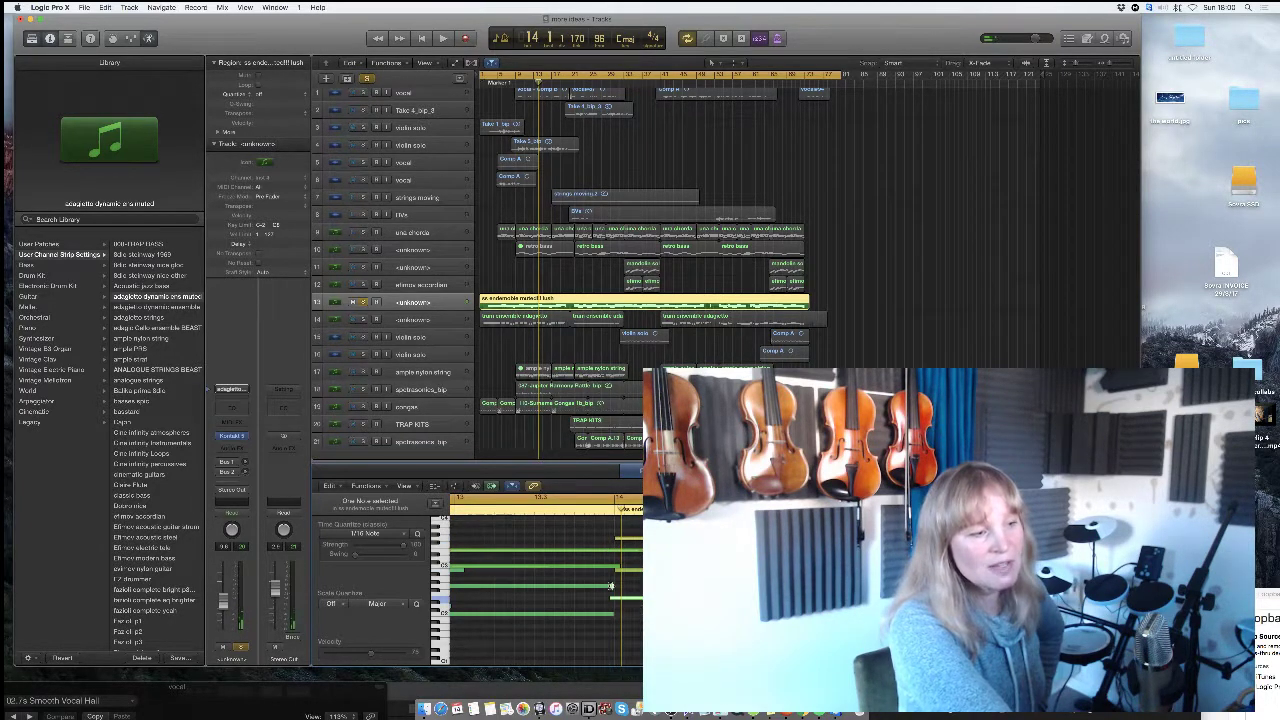
scroll(548, 569, left, 2)
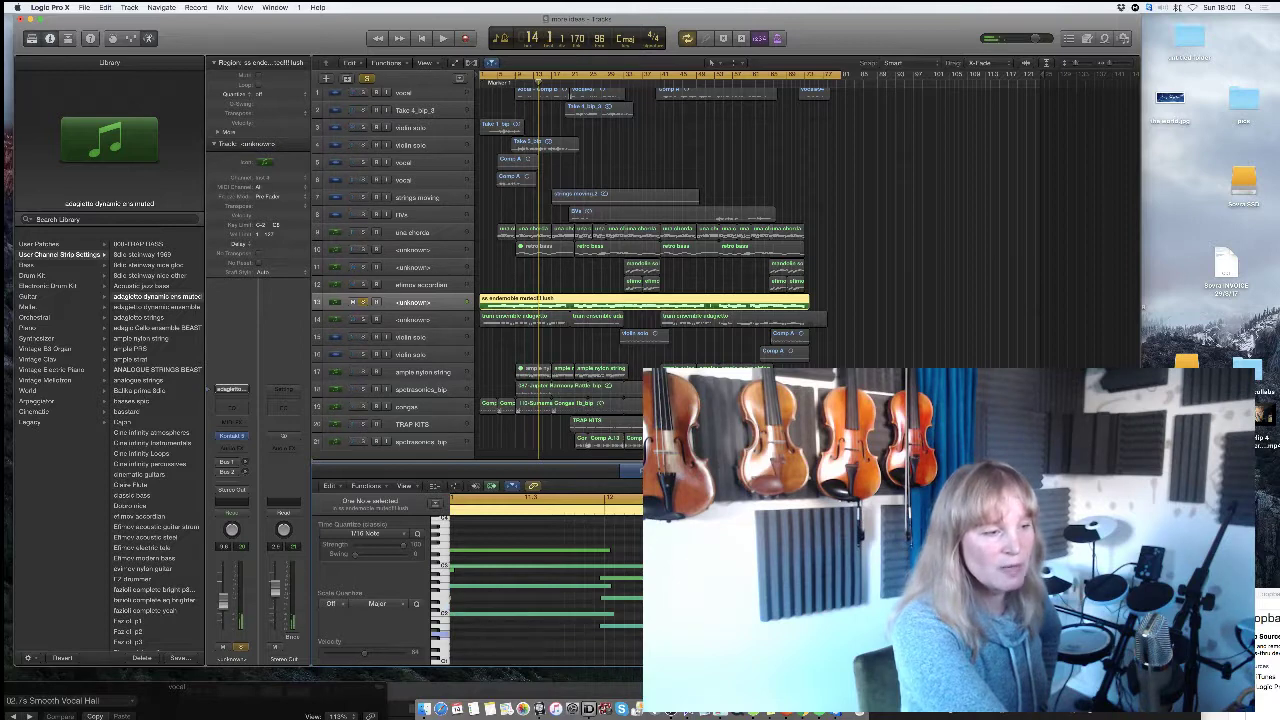
click(613, 613)
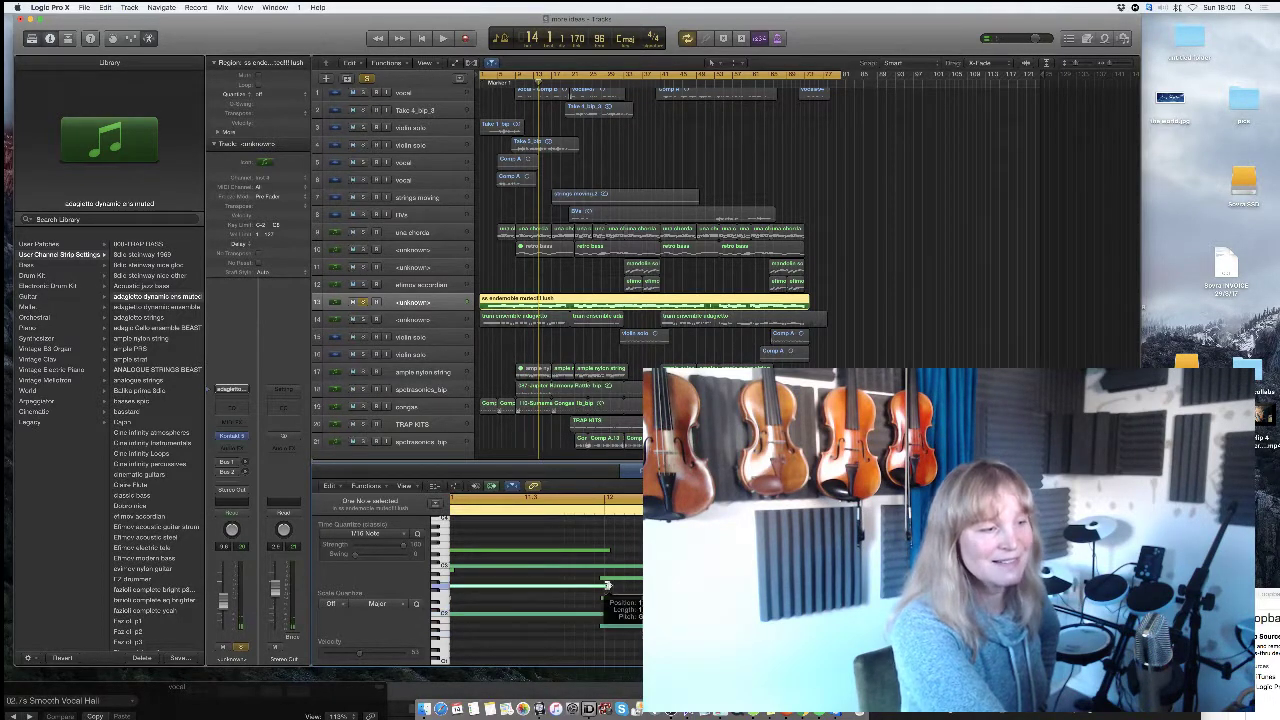
click(608, 552)
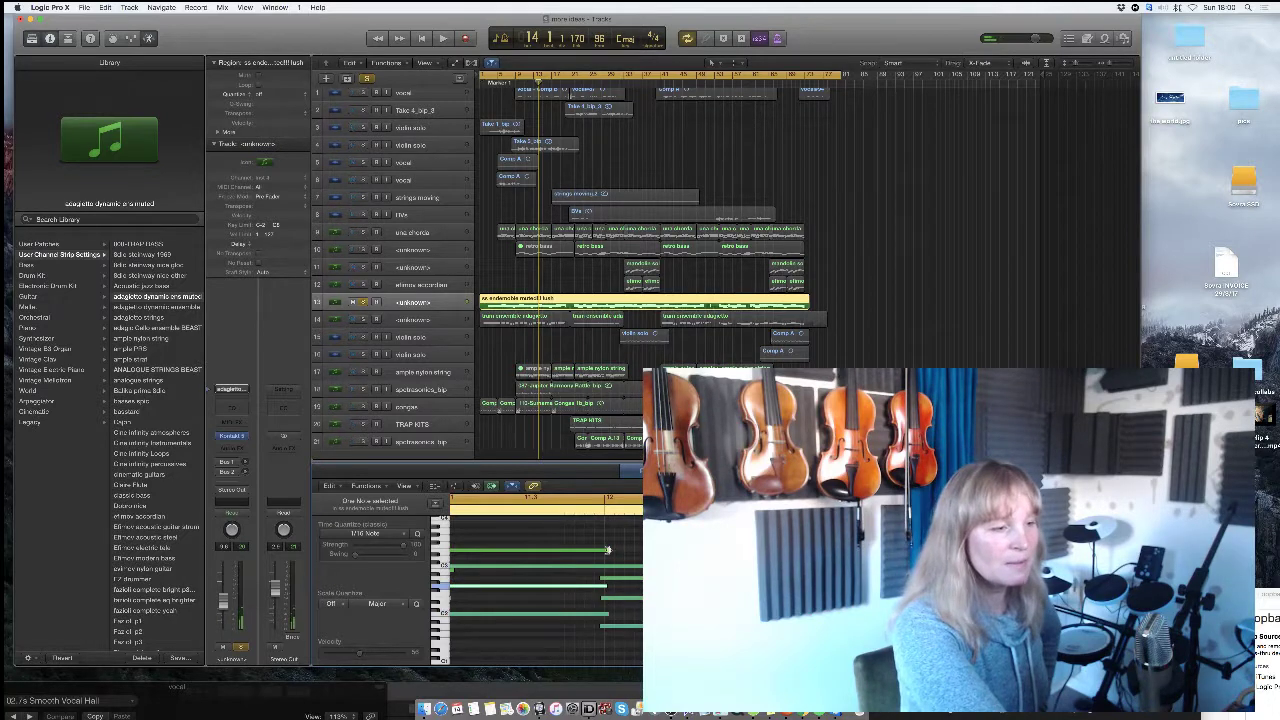
Shorten the long string note, solo violin takes 3 and 4, and play them back.
drag(608, 550, 606, 550)
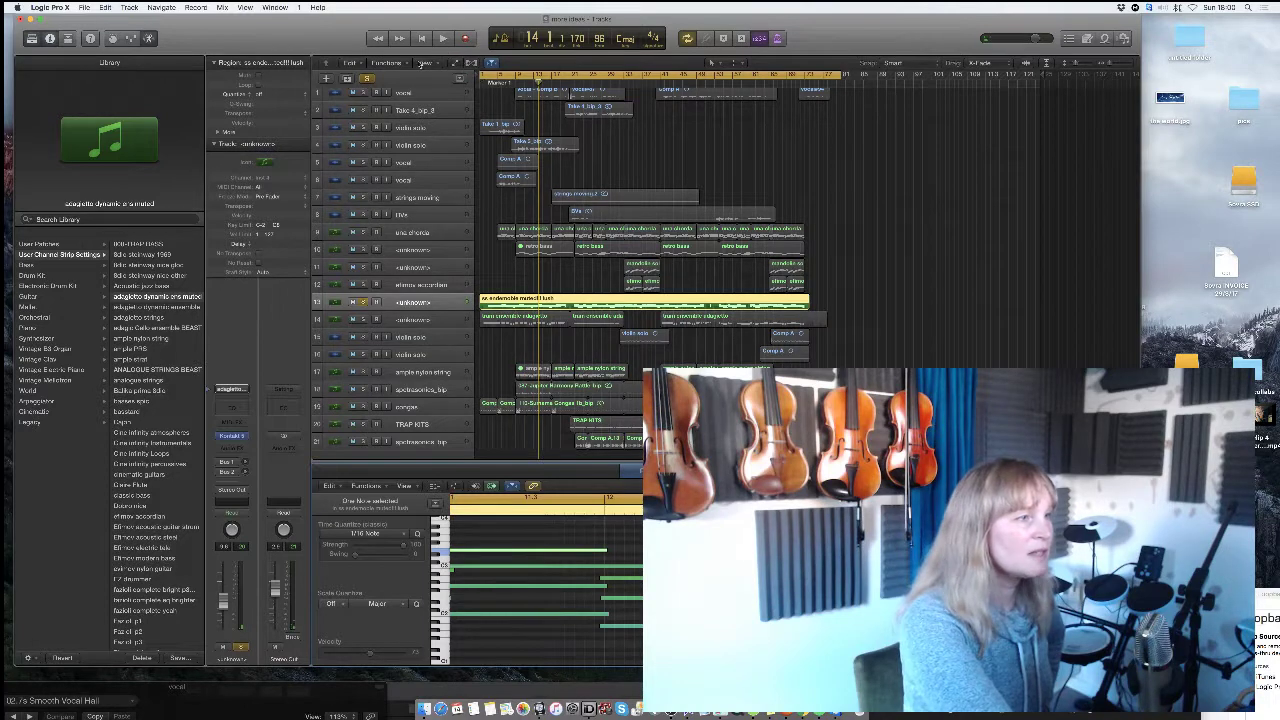
click(364, 129)
click(363, 145)
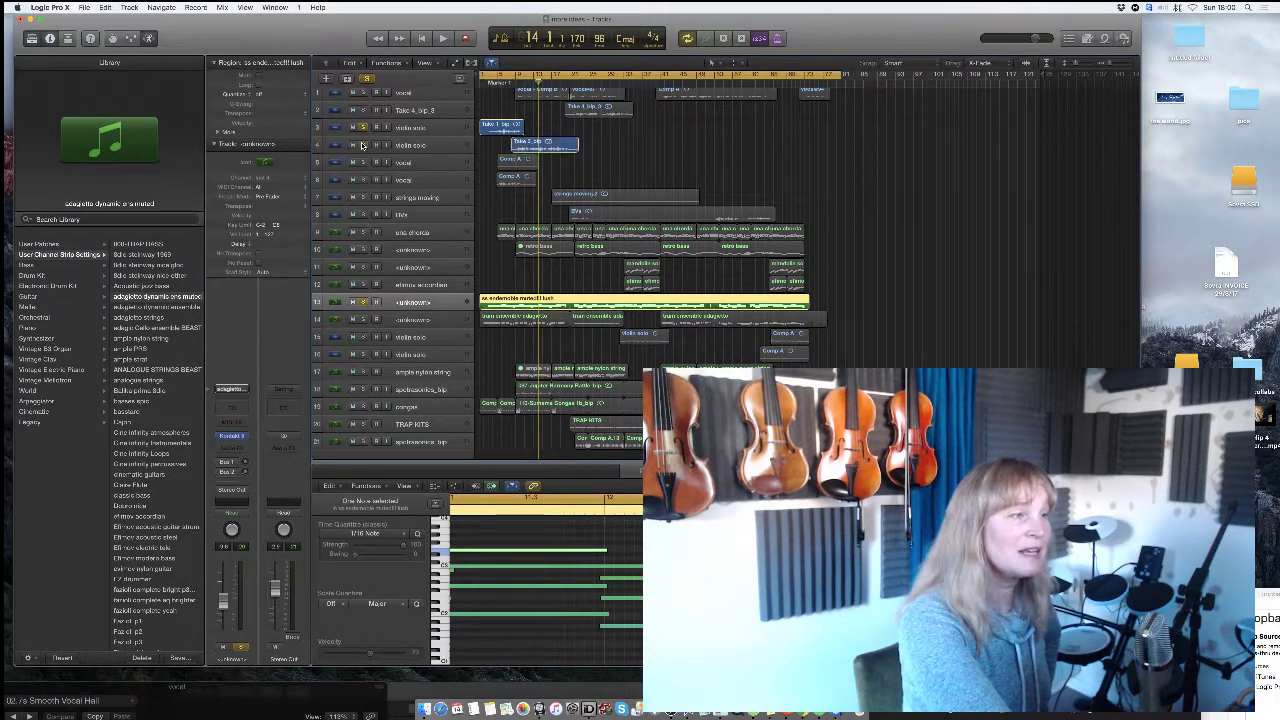
click(443, 39)
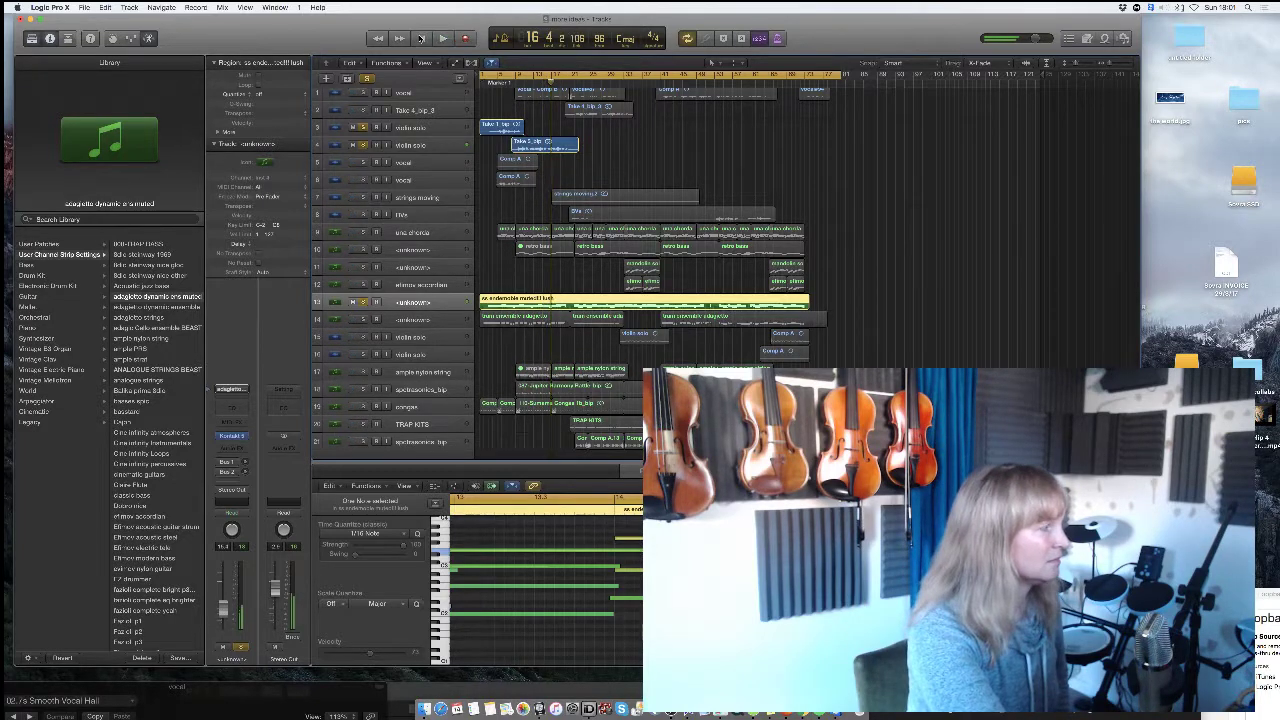
click(420, 38)
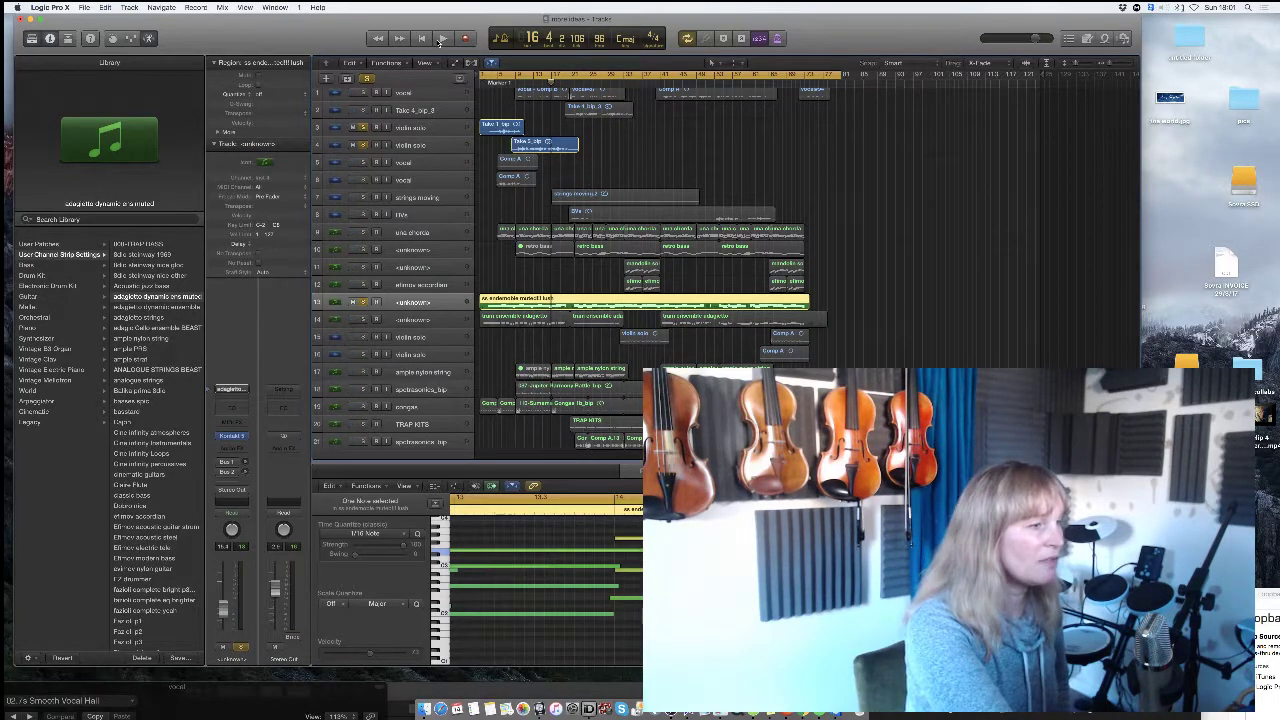
Lower the string channel's volume fader slightly while the project plays.
click(441, 38)
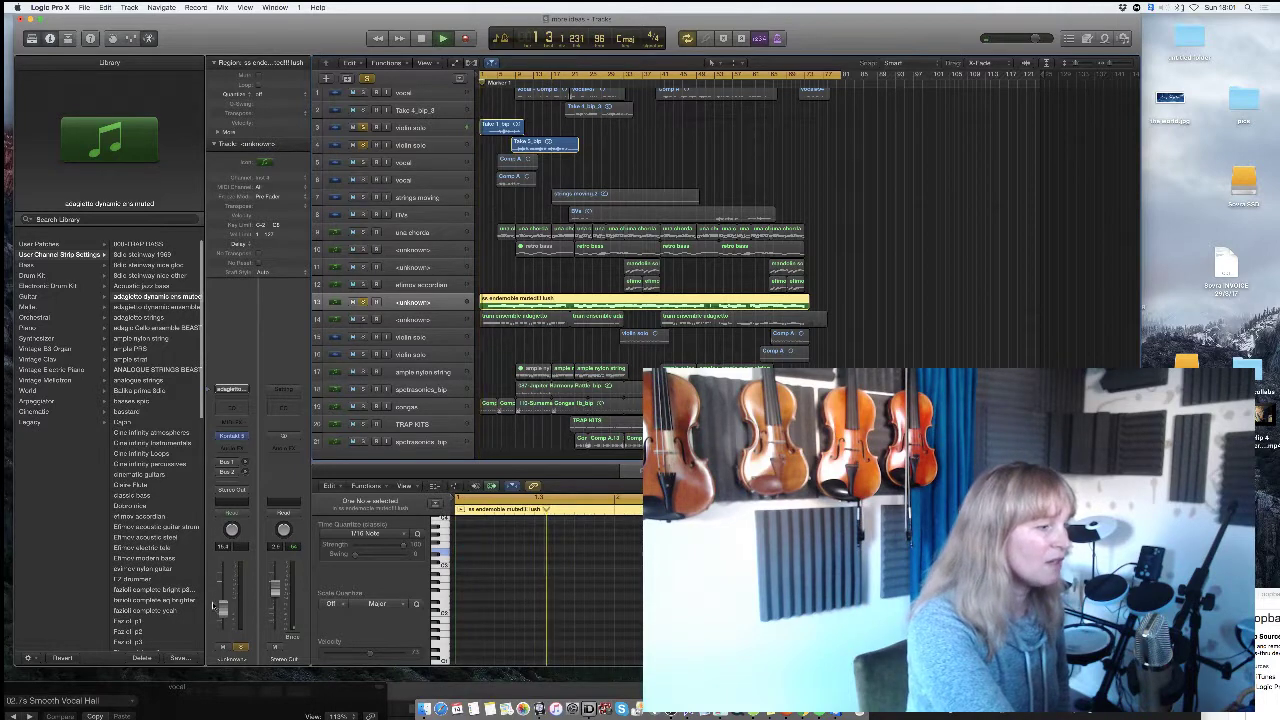
mouse_move(218, 606)
mouse_down()
mouse_move(223, 628)
mouse_move(223, 612)
mouse_up()
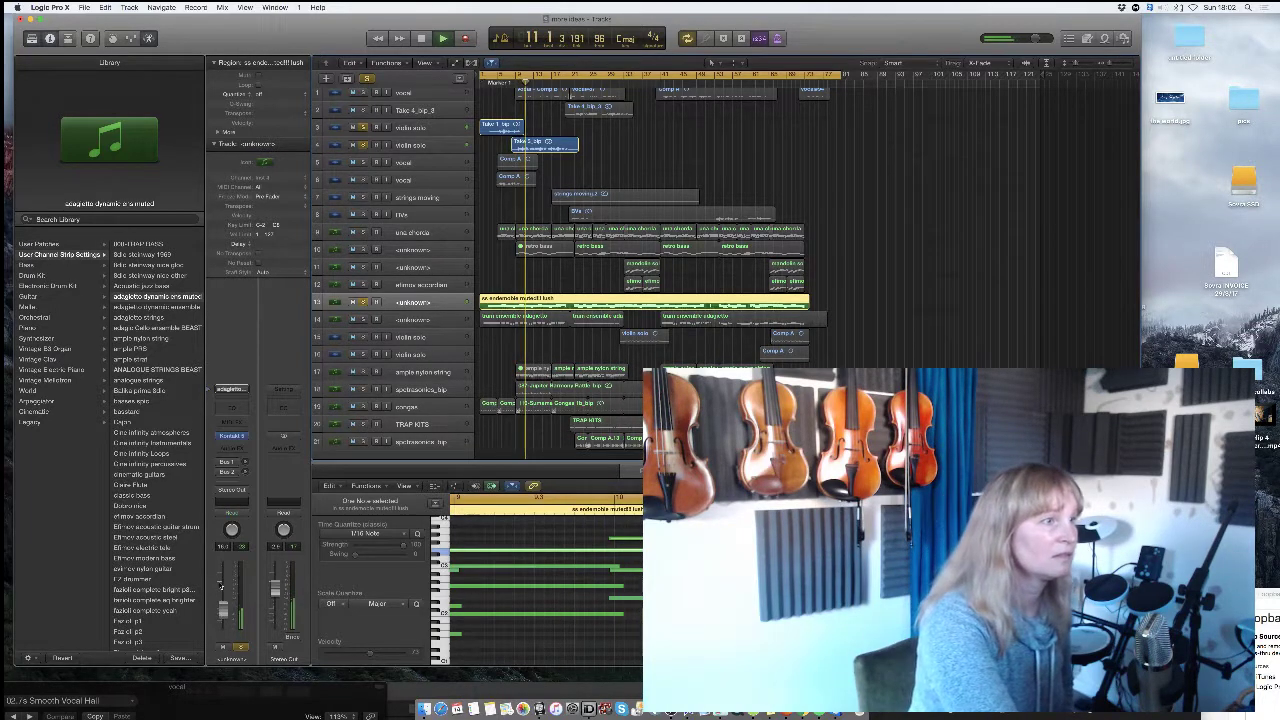
Stop playback, solo vocal tracks 5 and 6, and unsolo violin tracks 3 and 4.
click(421, 39)
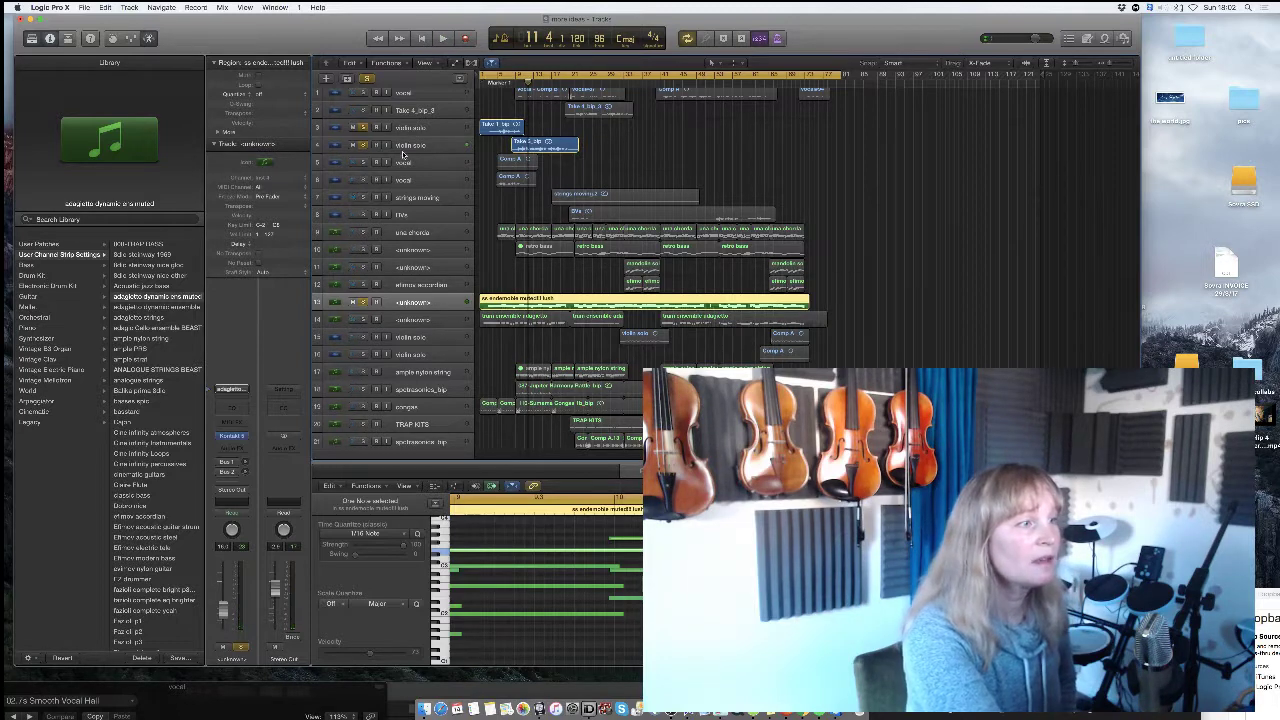
click(364, 163)
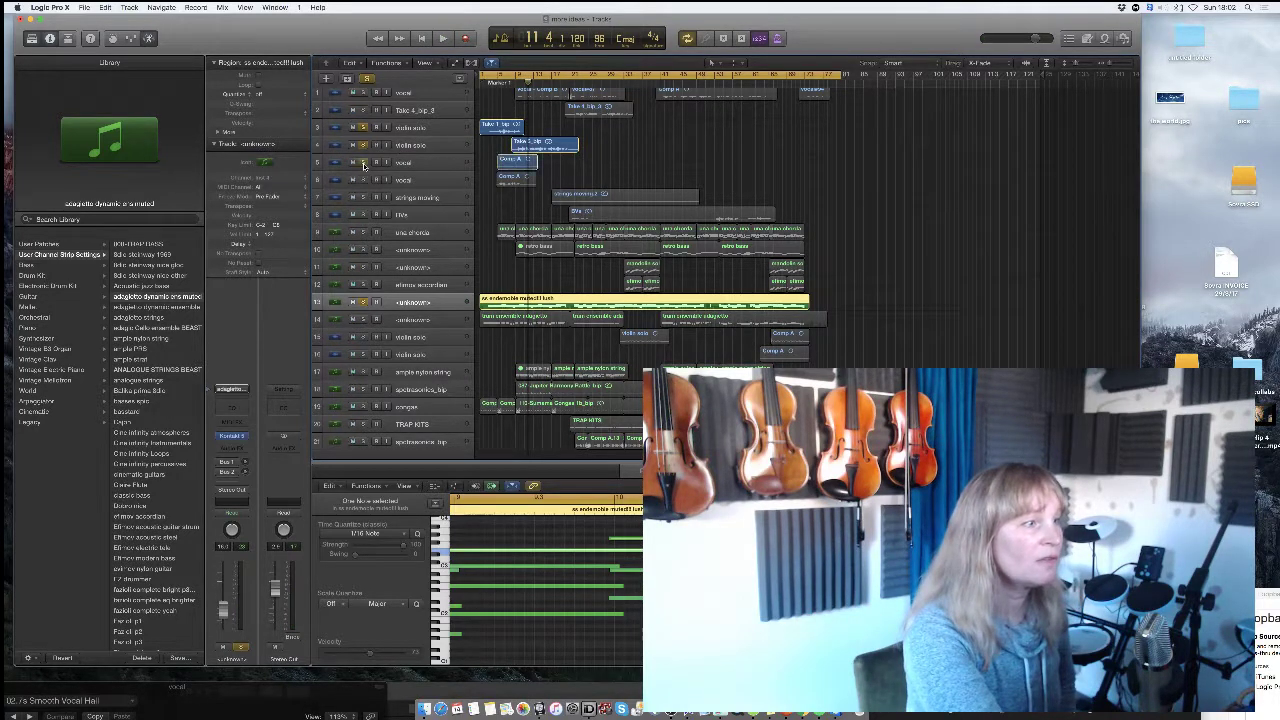
click(364, 180)
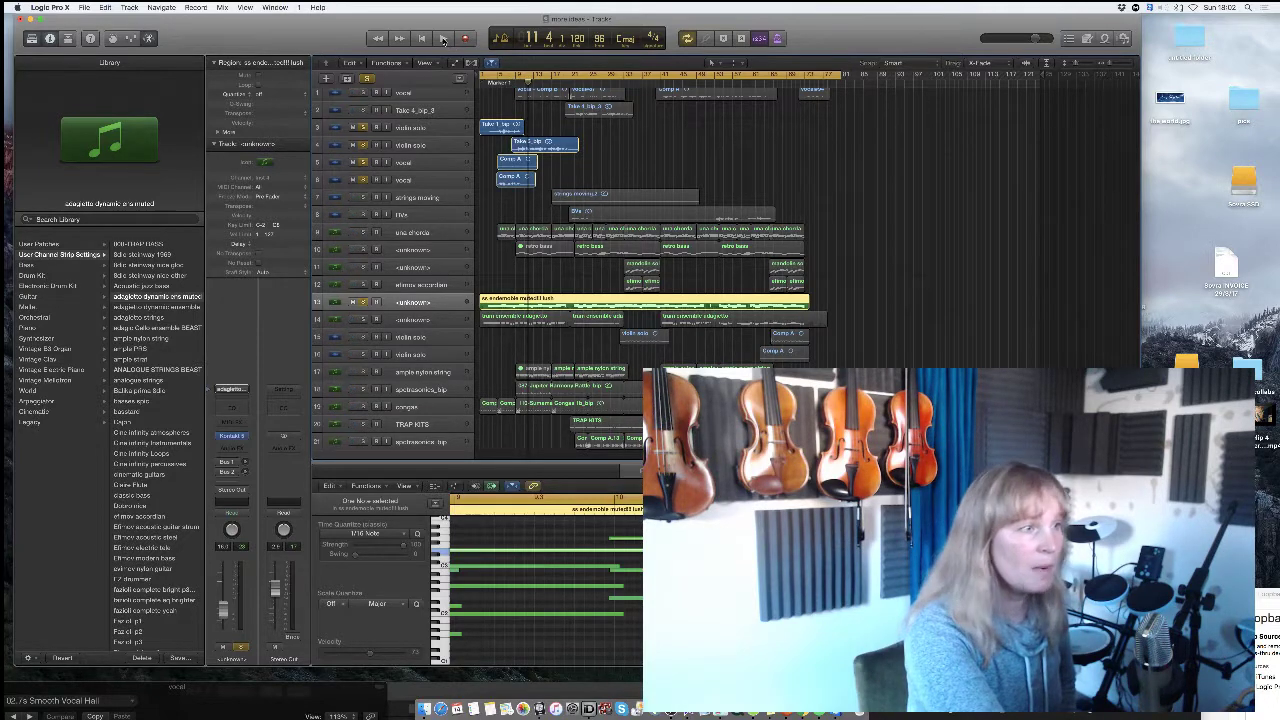
click(362, 128)
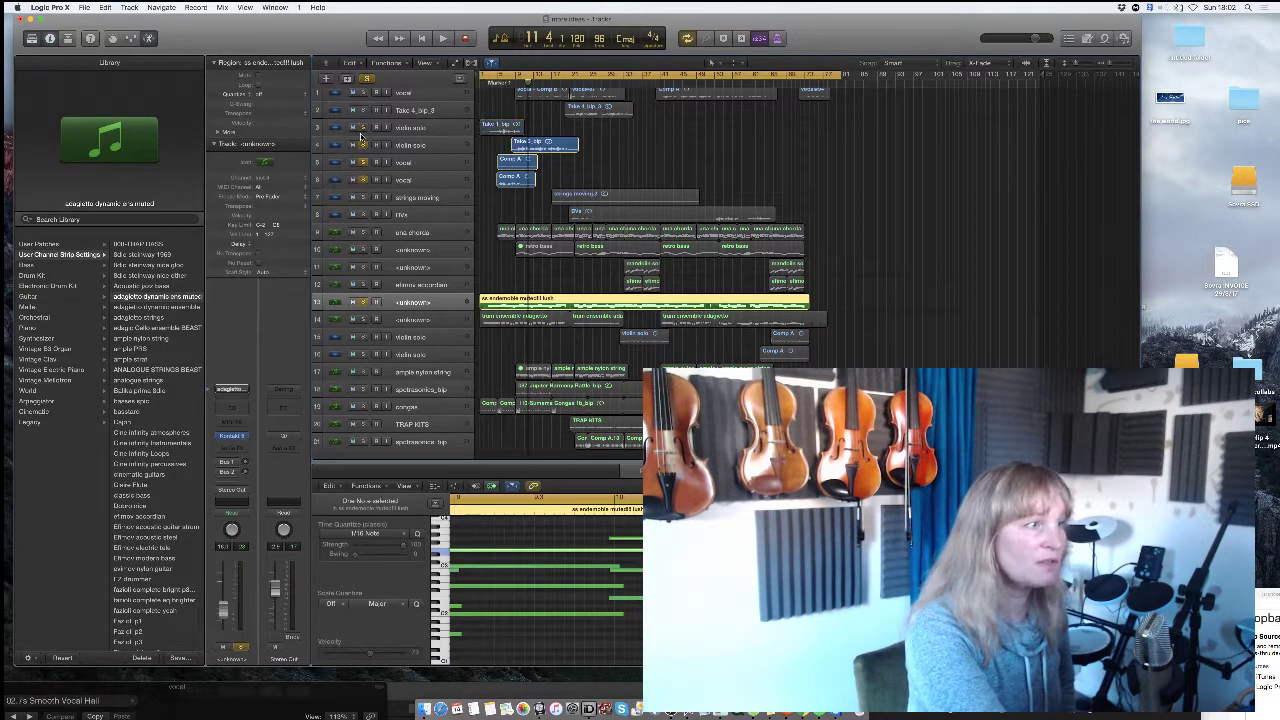
click(364, 146)
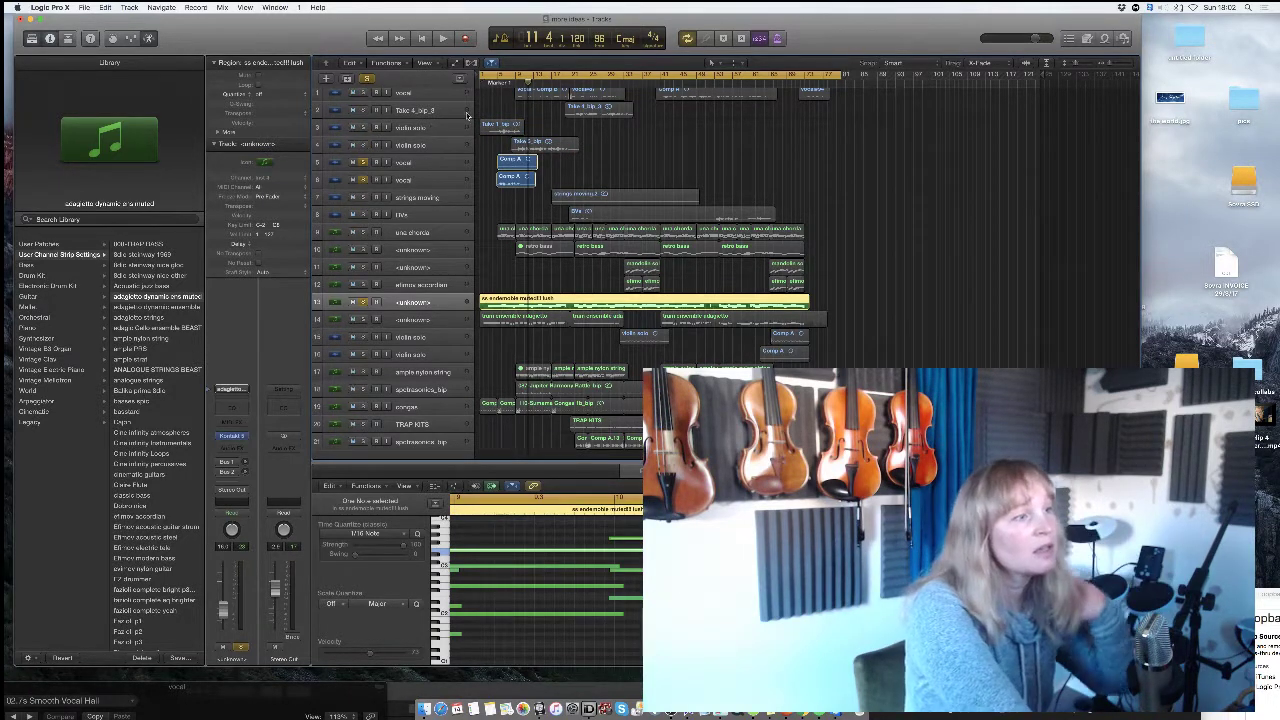
Play the vocals with track 13 unsoloed, then stop and select vocal track 6.
click(442, 38)
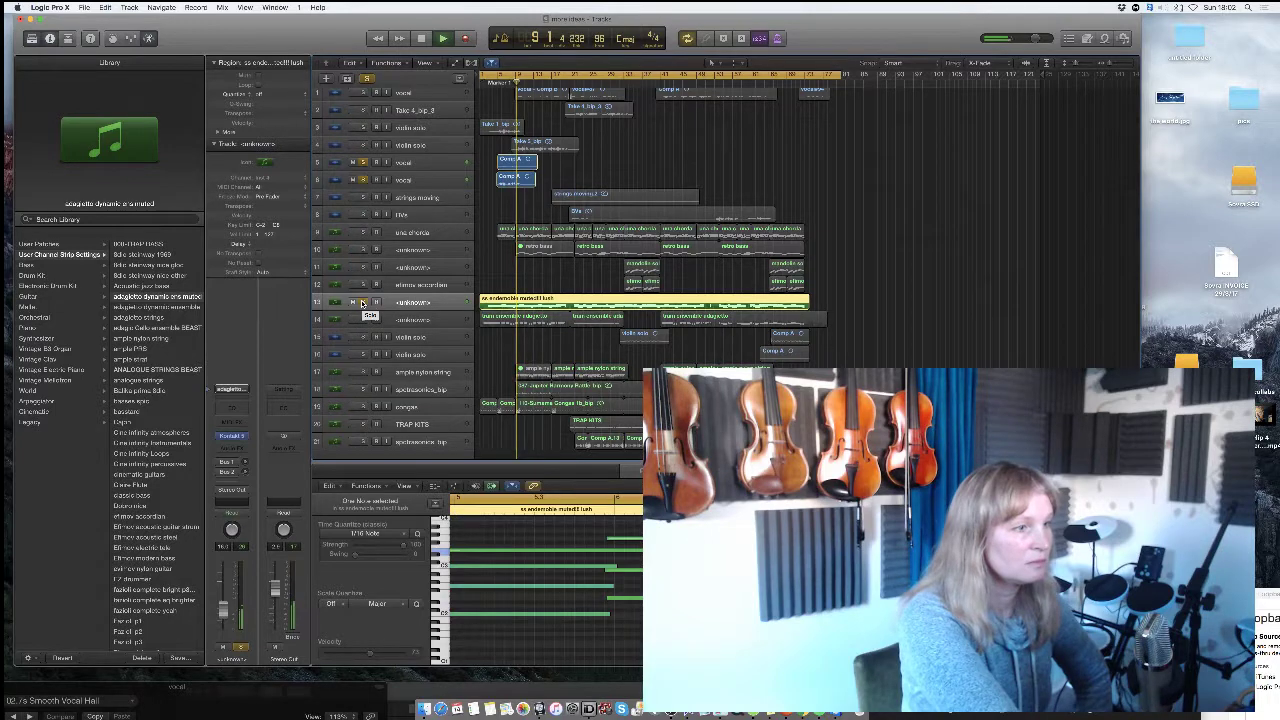
click(364, 302)
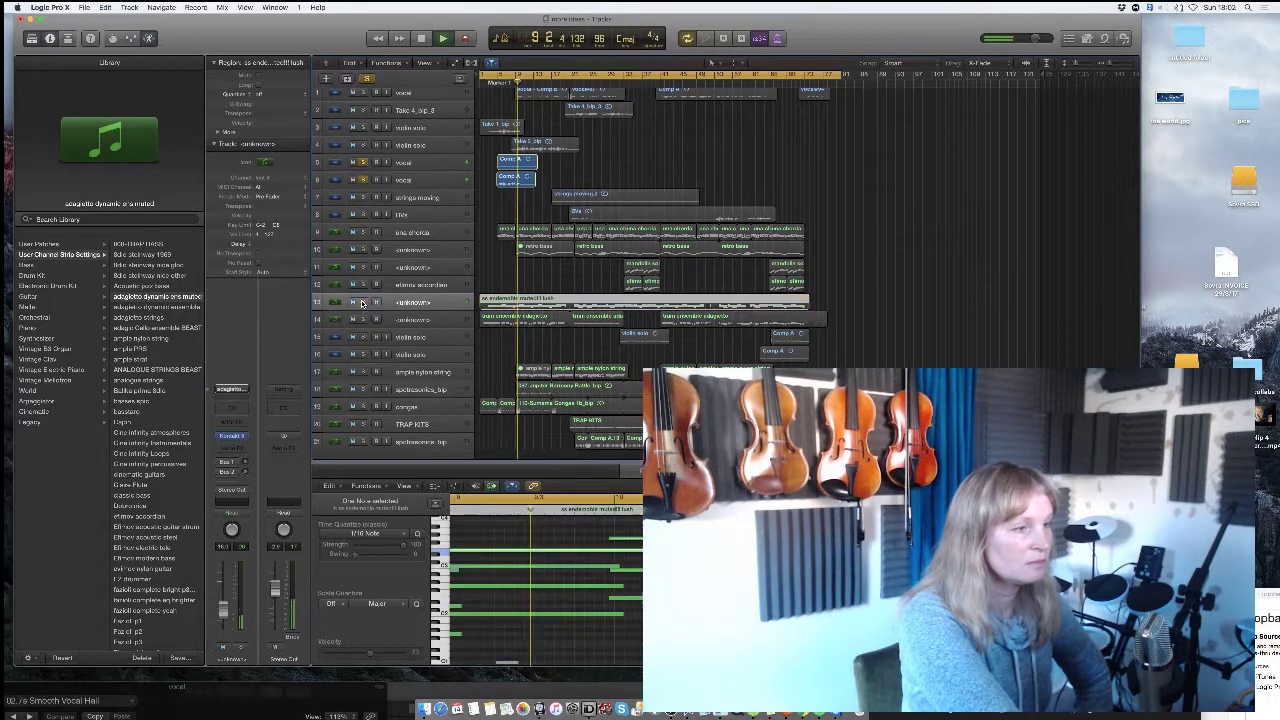
click(443, 38)
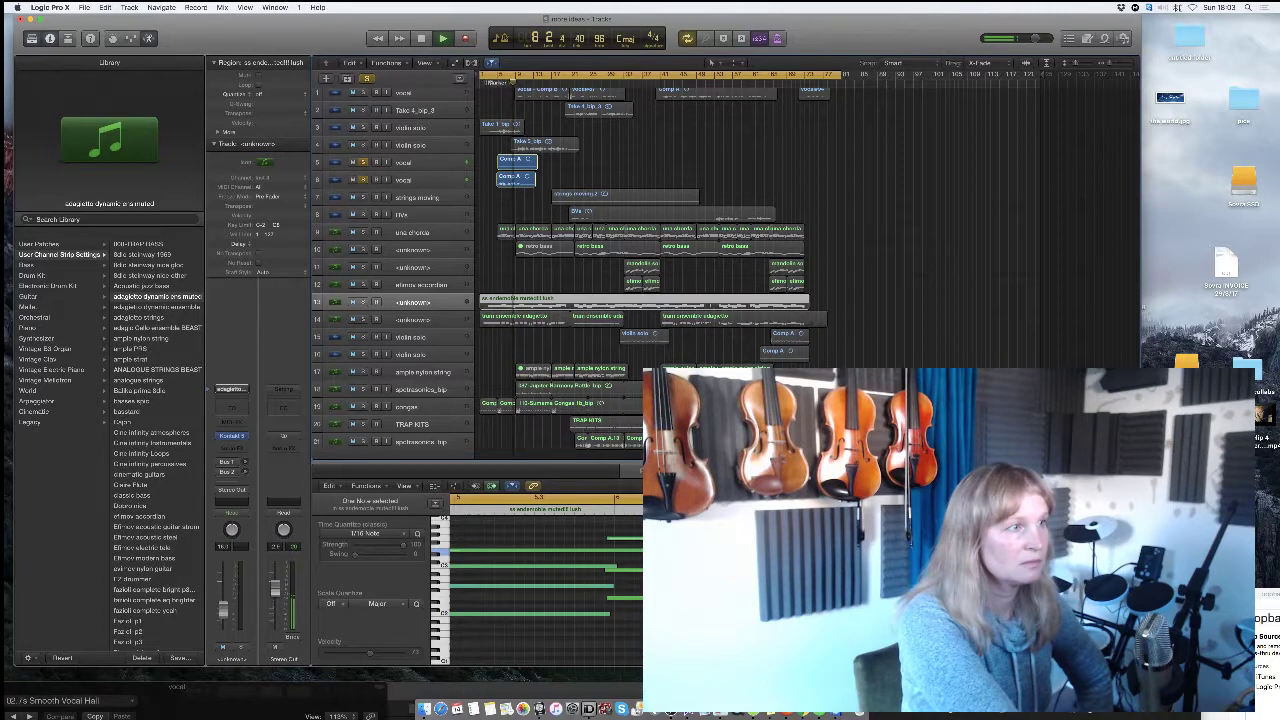
click(421, 39)
click(424, 180)
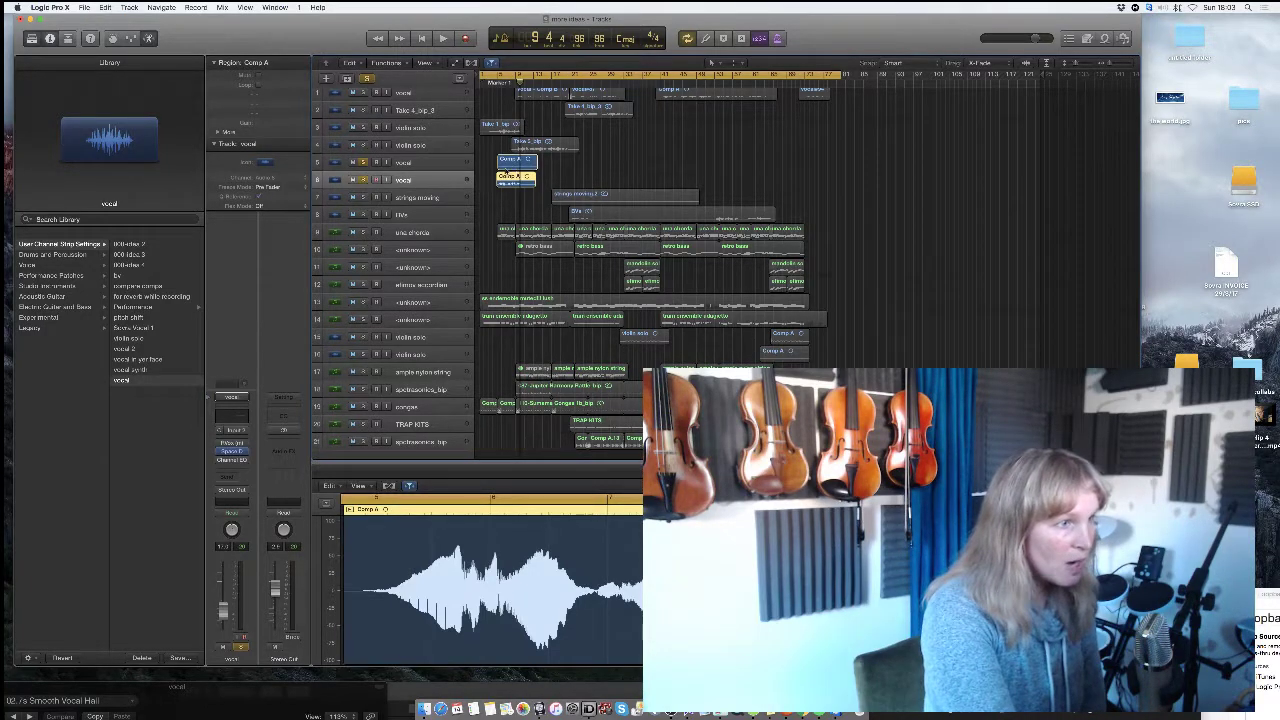
Play the first vocal alone, raising its fader slightly, then stop and open its Space Designer reverb.
click(423, 164)
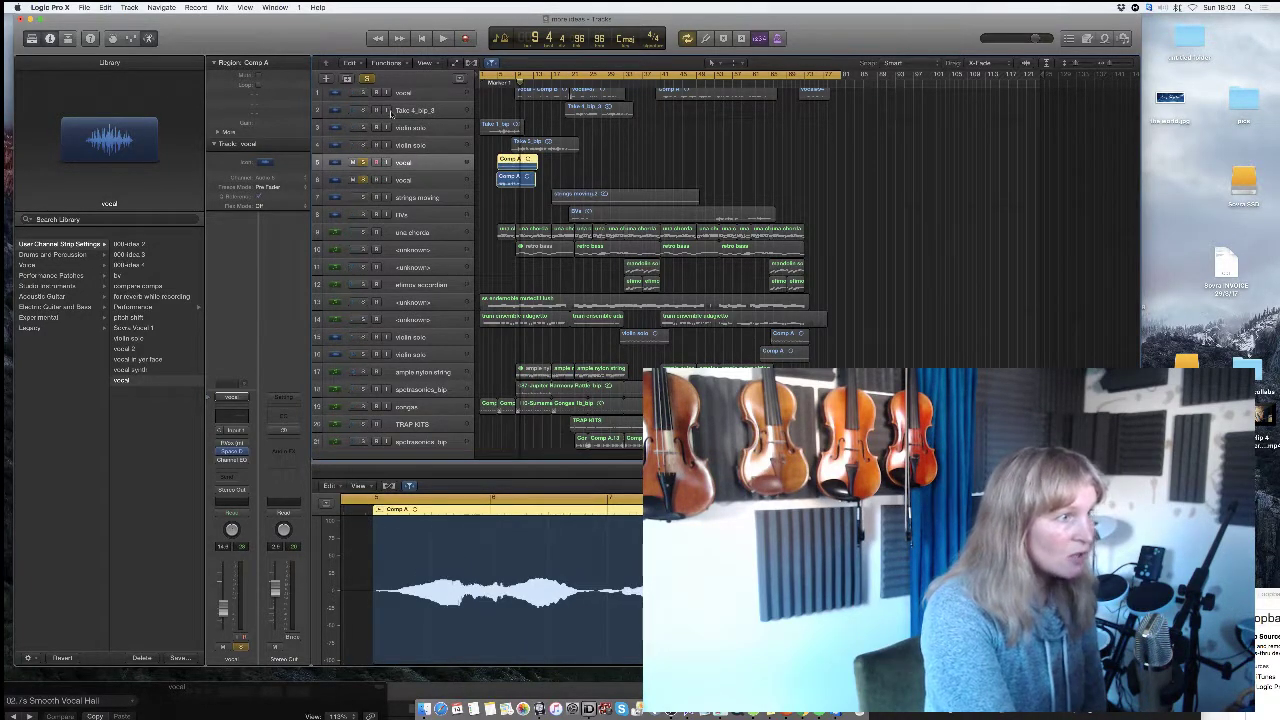
click(443, 38)
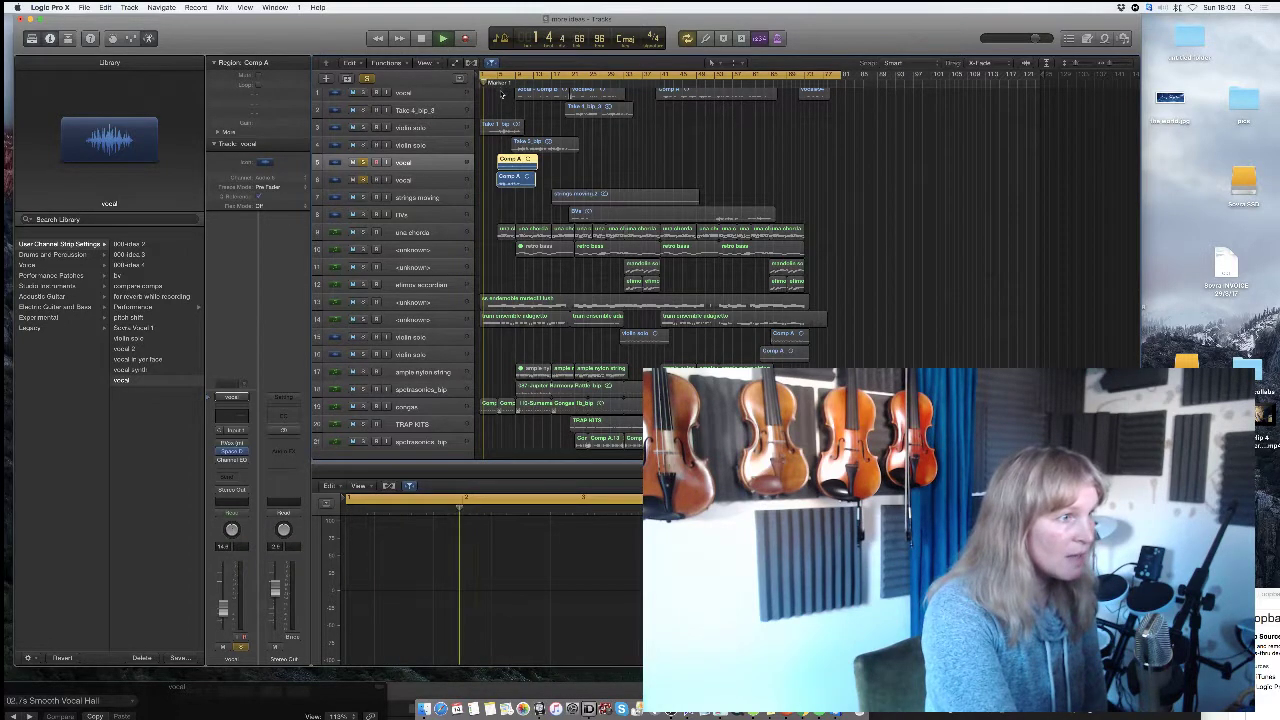
click(362, 179)
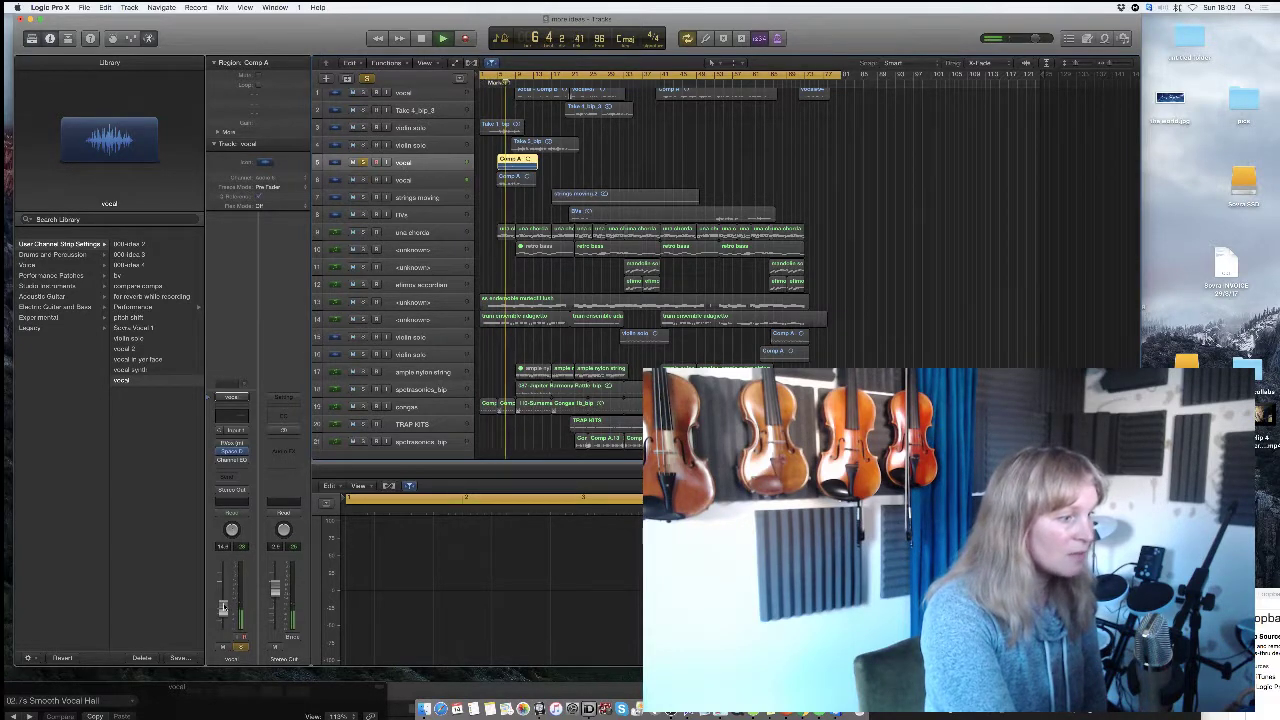
drag(223, 607, 223, 601)
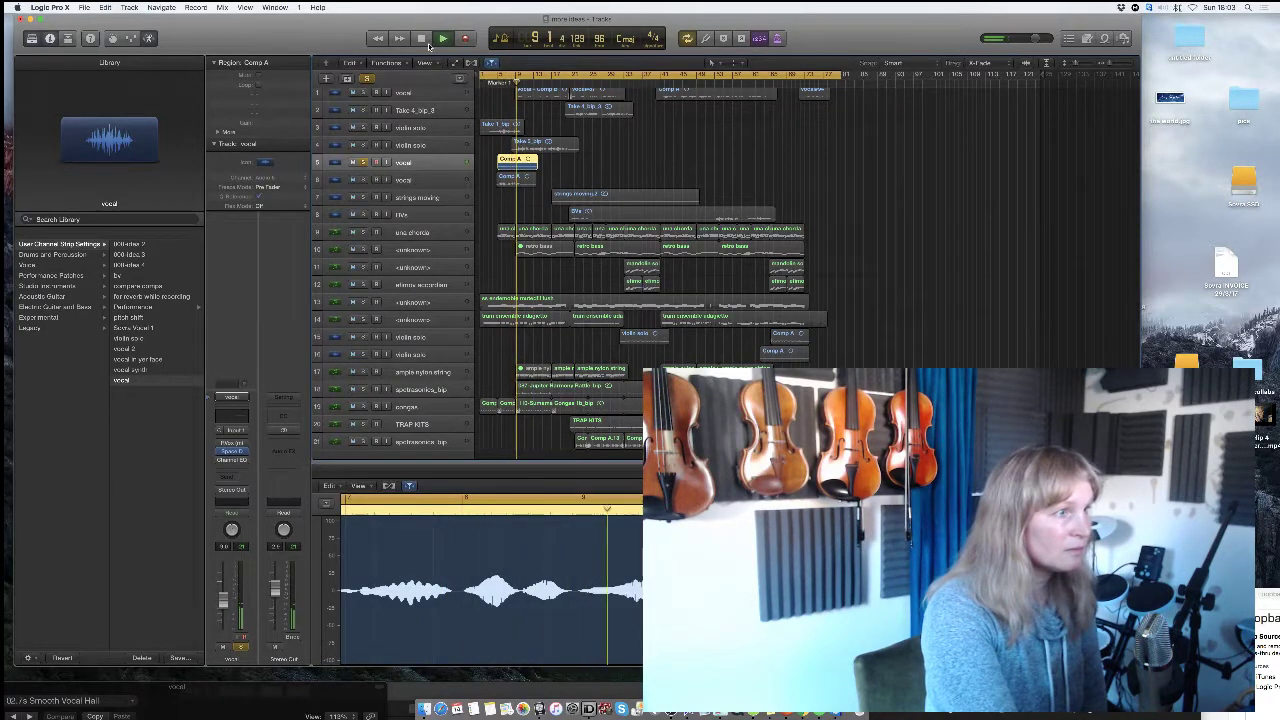
key(space)
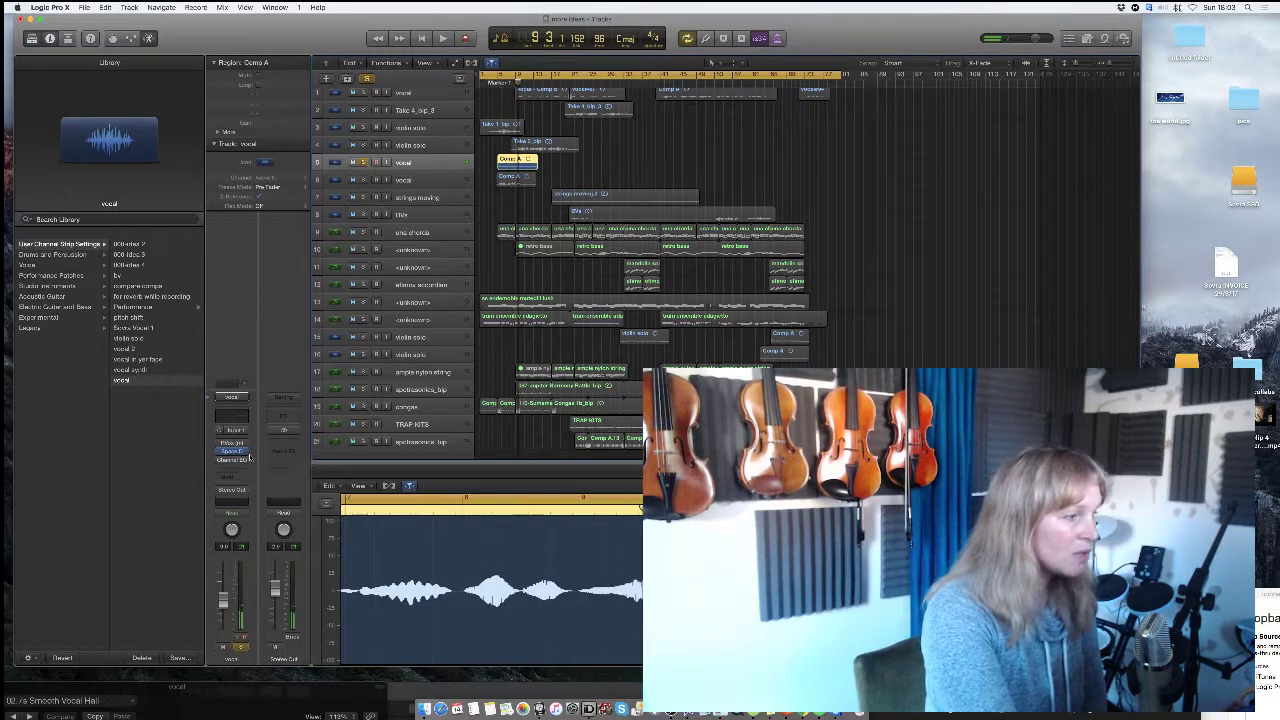
click(231, 452)
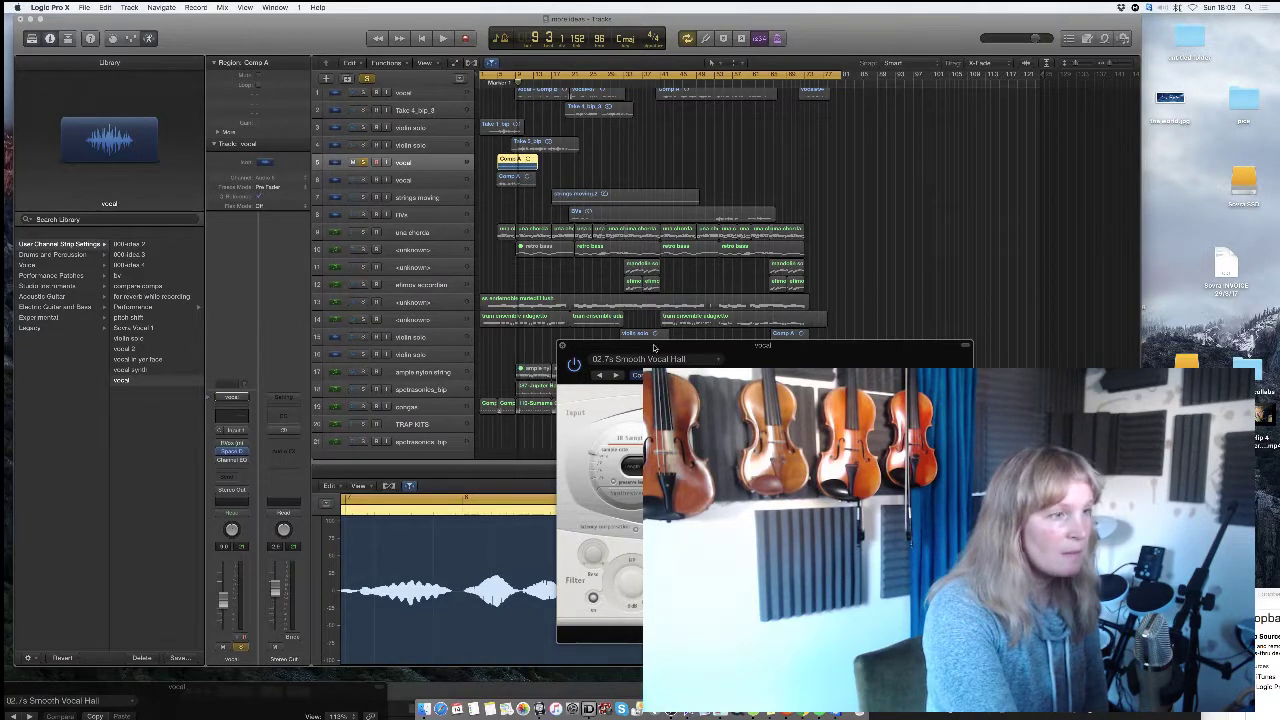
Move the reverb window aside, solo only vocal track 6, and play it back.
drag(651, 345, 861, 141)
click(426, 180)
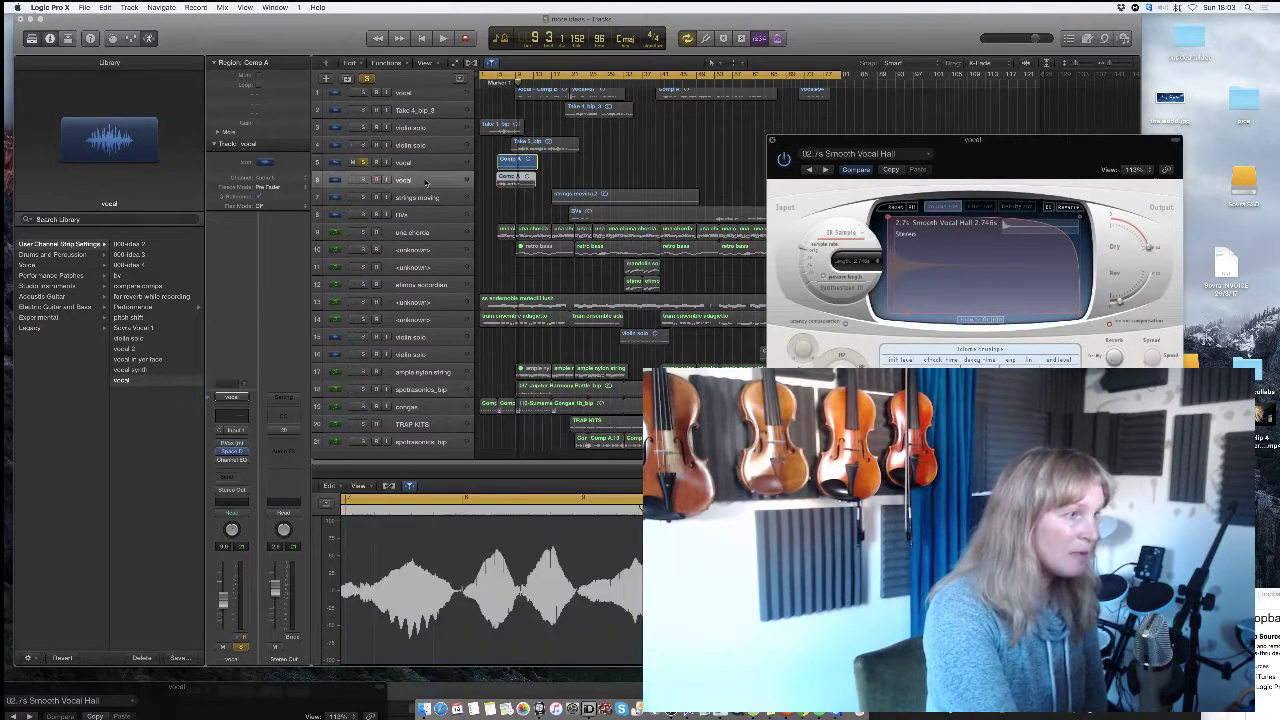
click(363, 162)
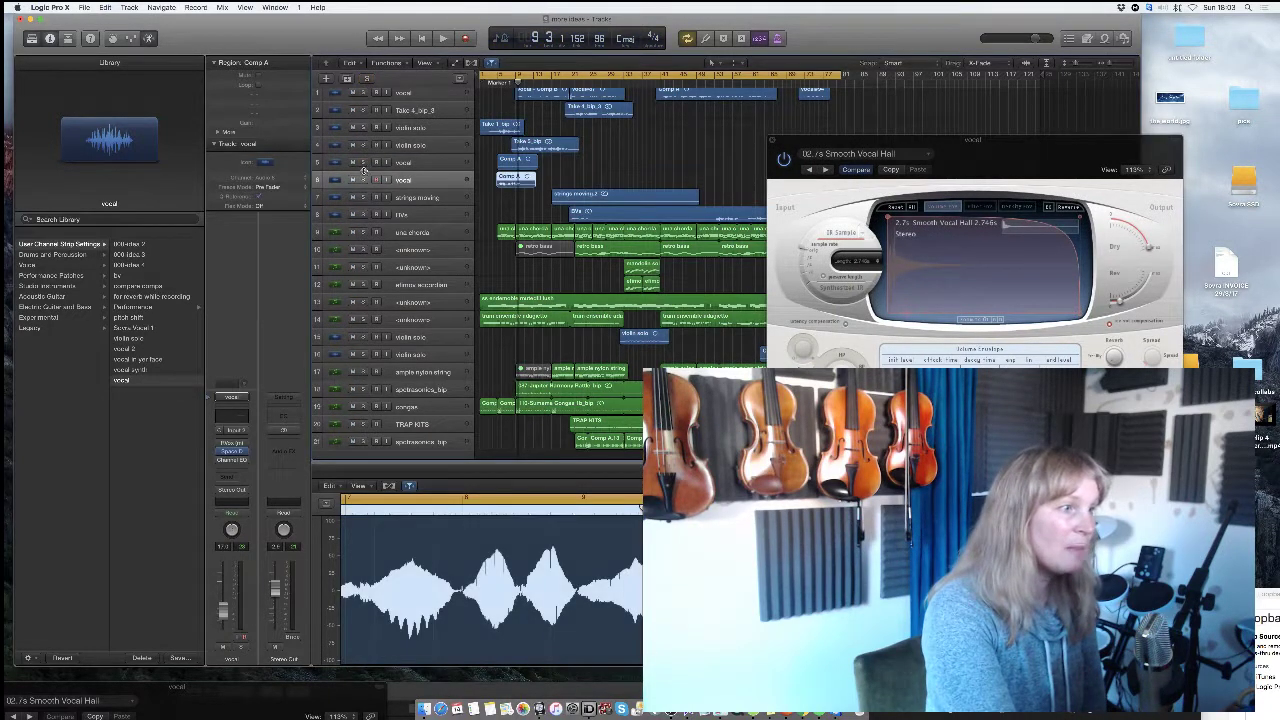
click(363, 180)
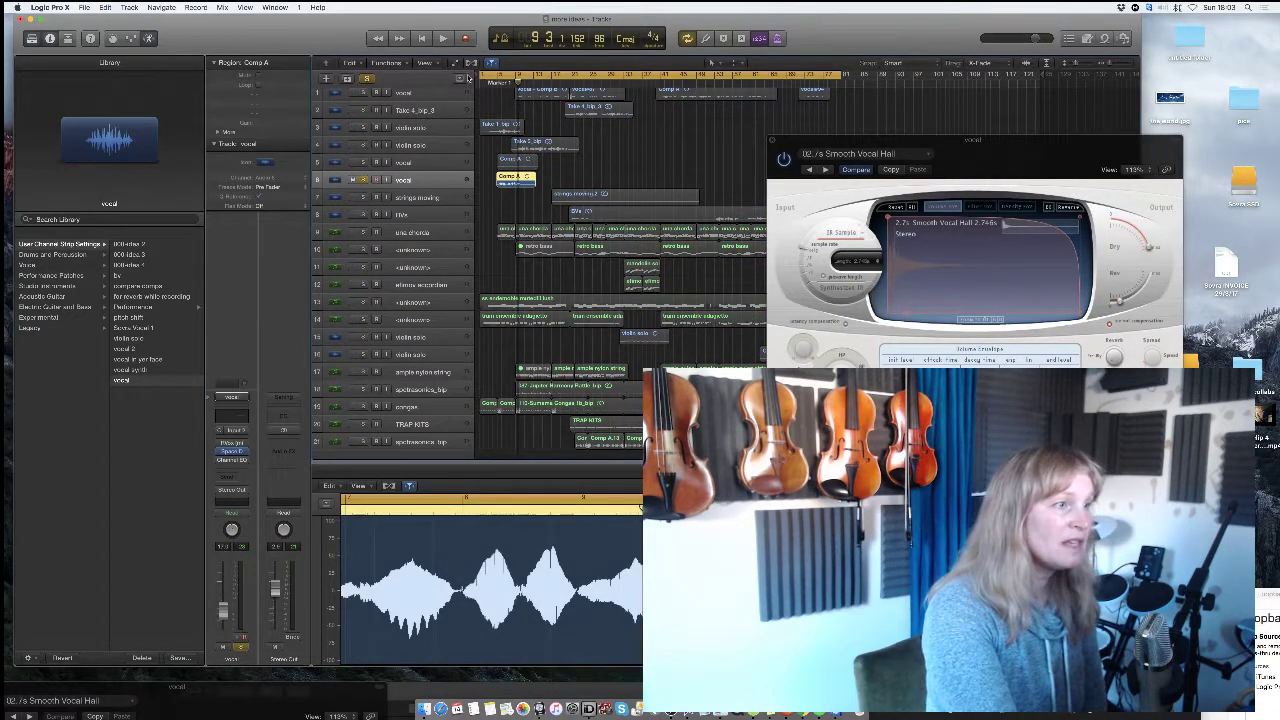
click(443, 38)
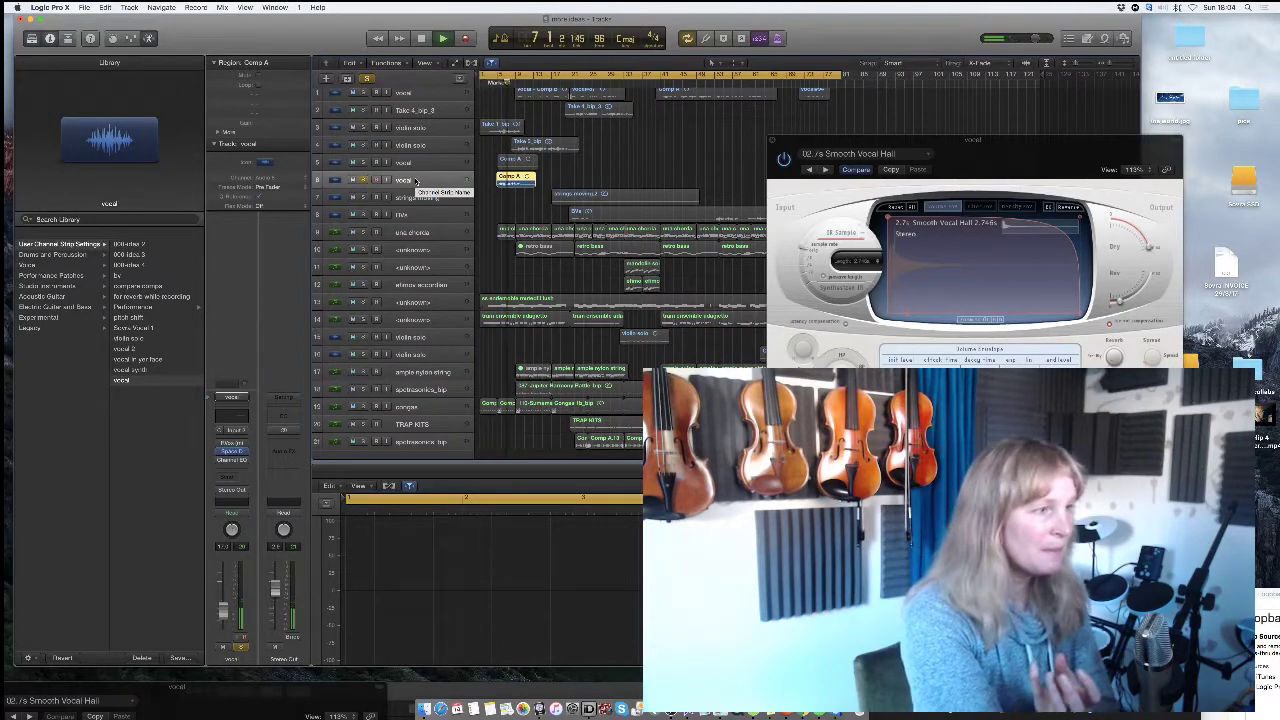
click(405, 180)
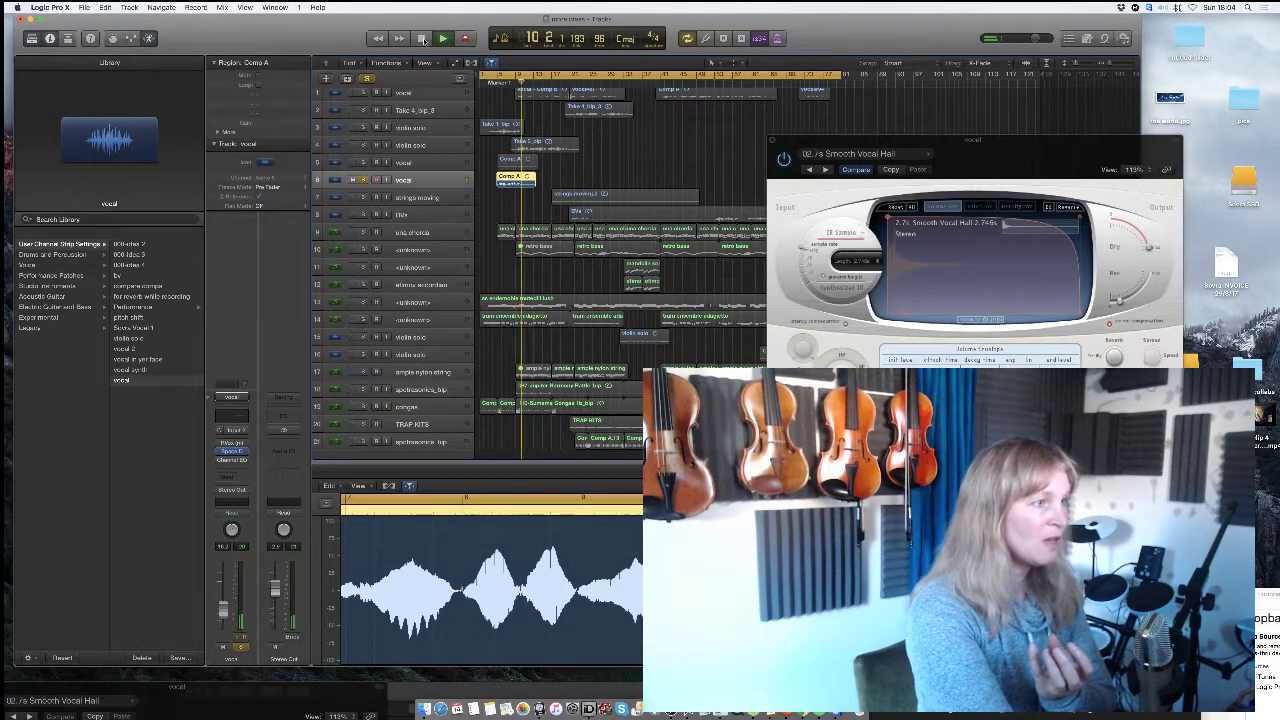
key(space)
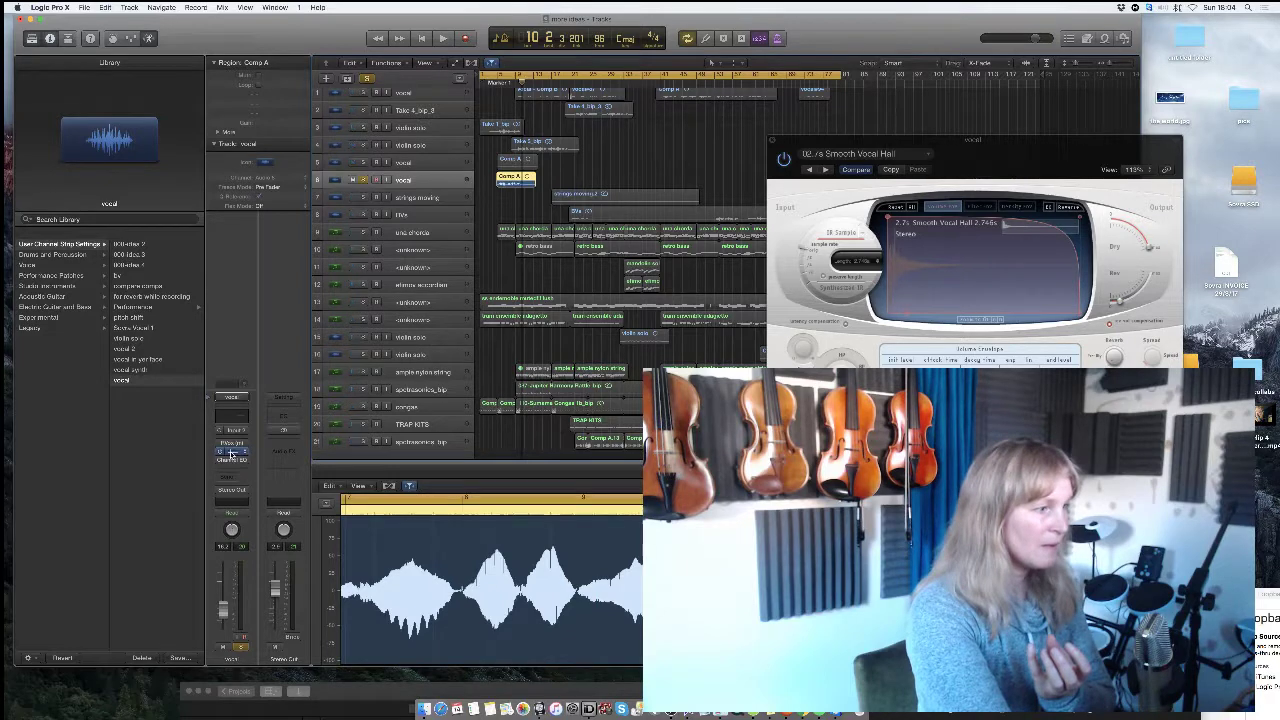
Open track 6's Space Designer, set its reverb level to -30 dB, and close its window.
click(231, 452)
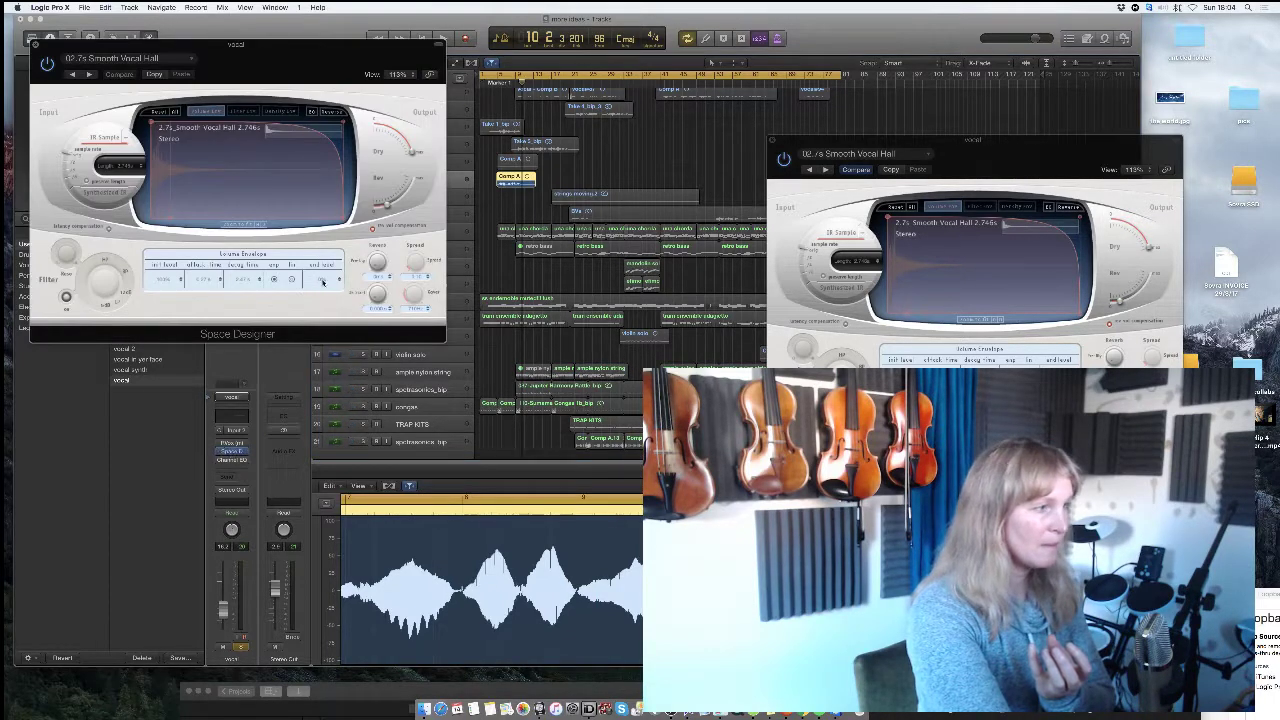
drag(386, 205, 384, 206)
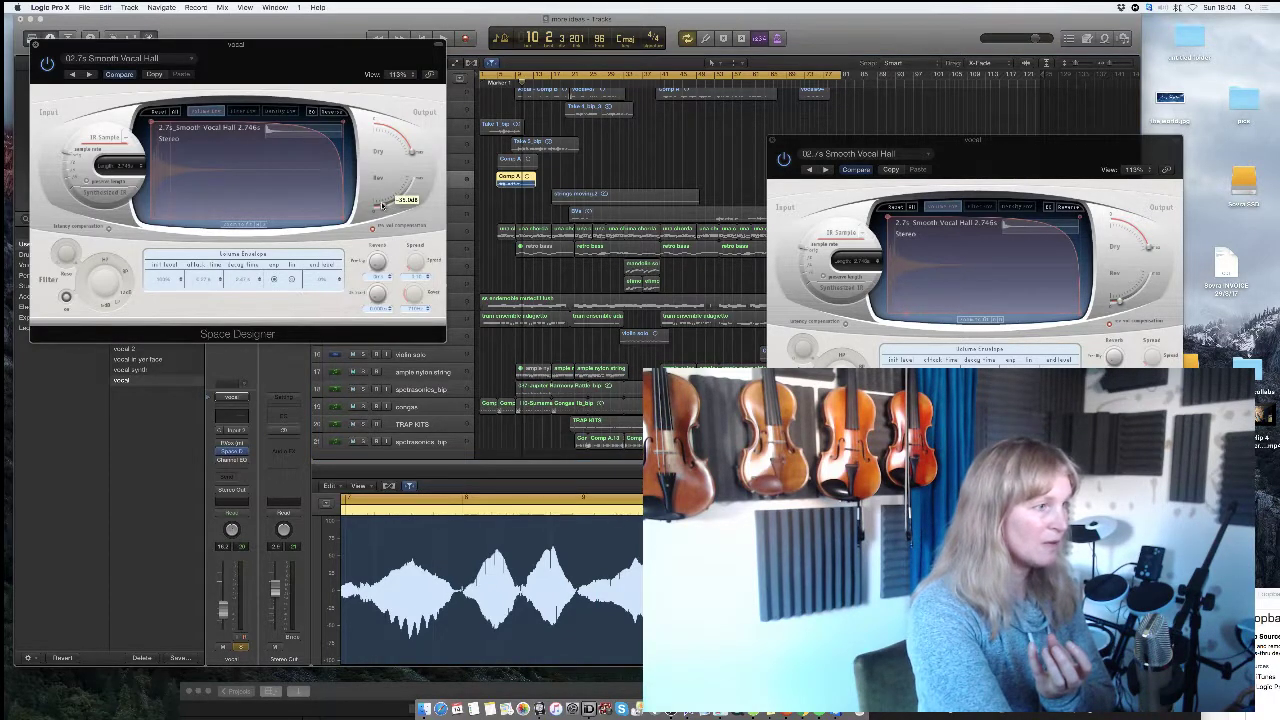
click(34, 46)
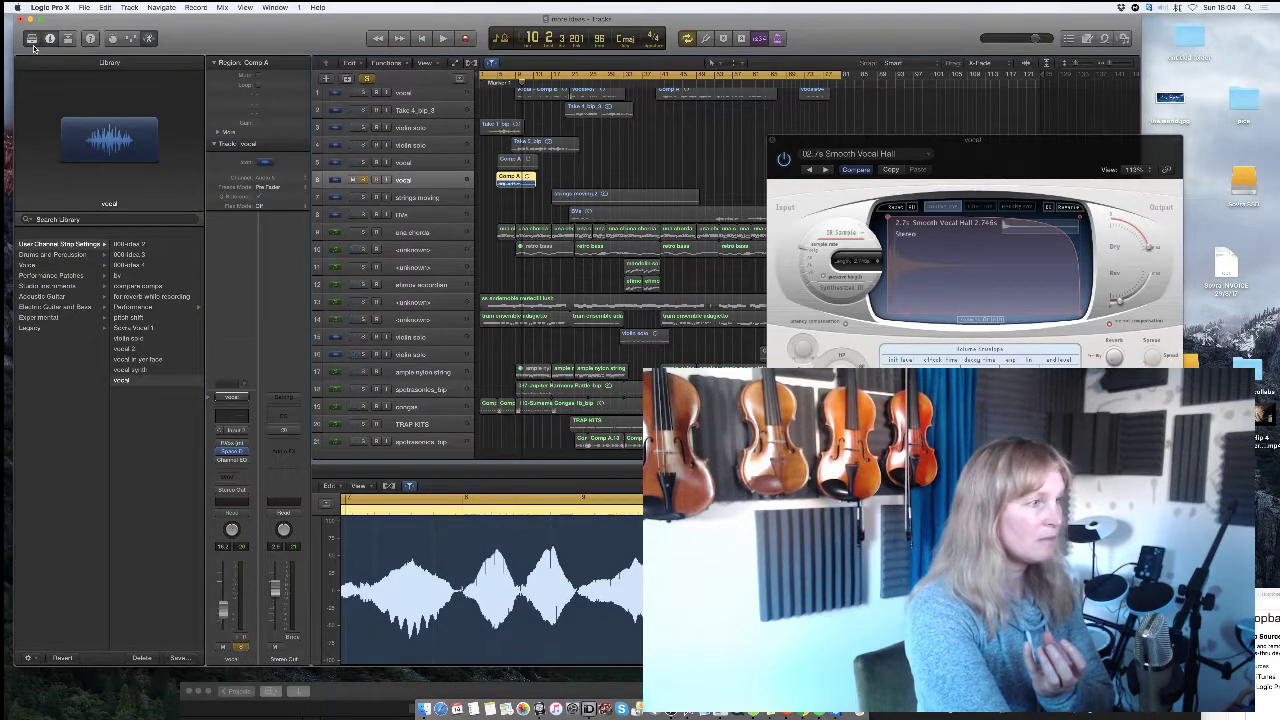
Close the reverb window, audition vocal tracks 5 and 6 soloed to bar 10, then unsolo both.
click(774, 142)
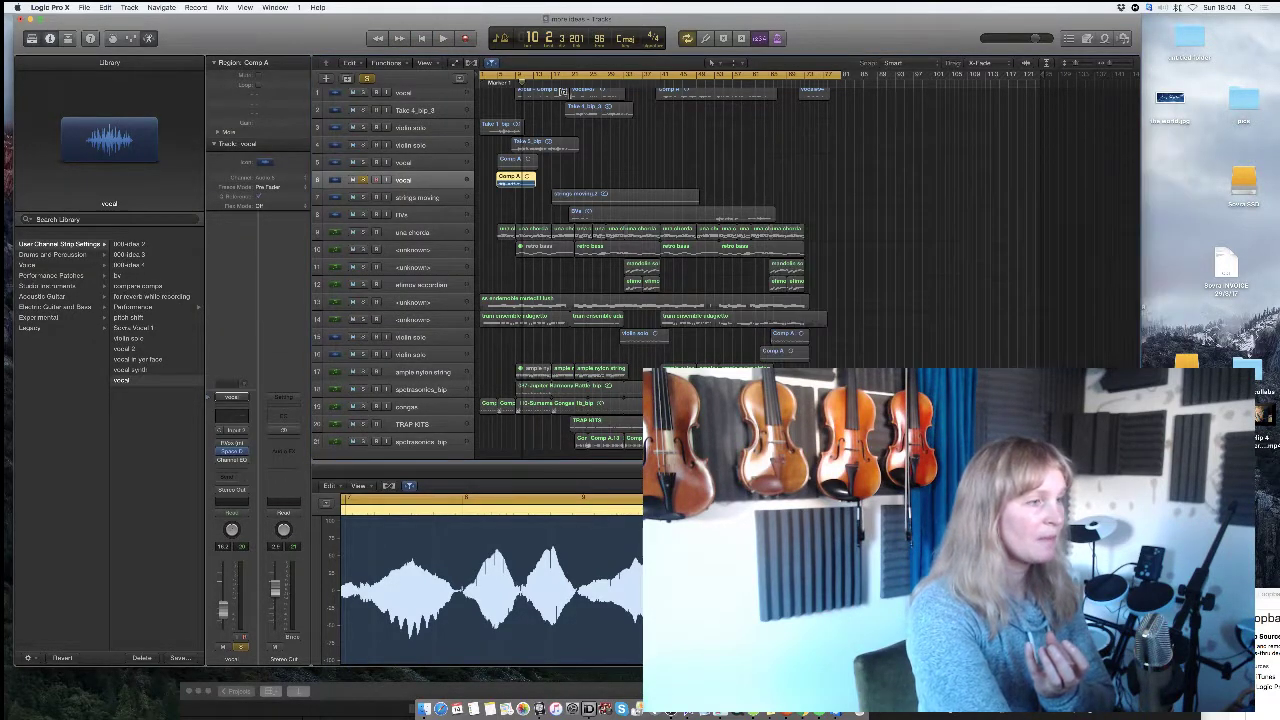
click(363, 163)
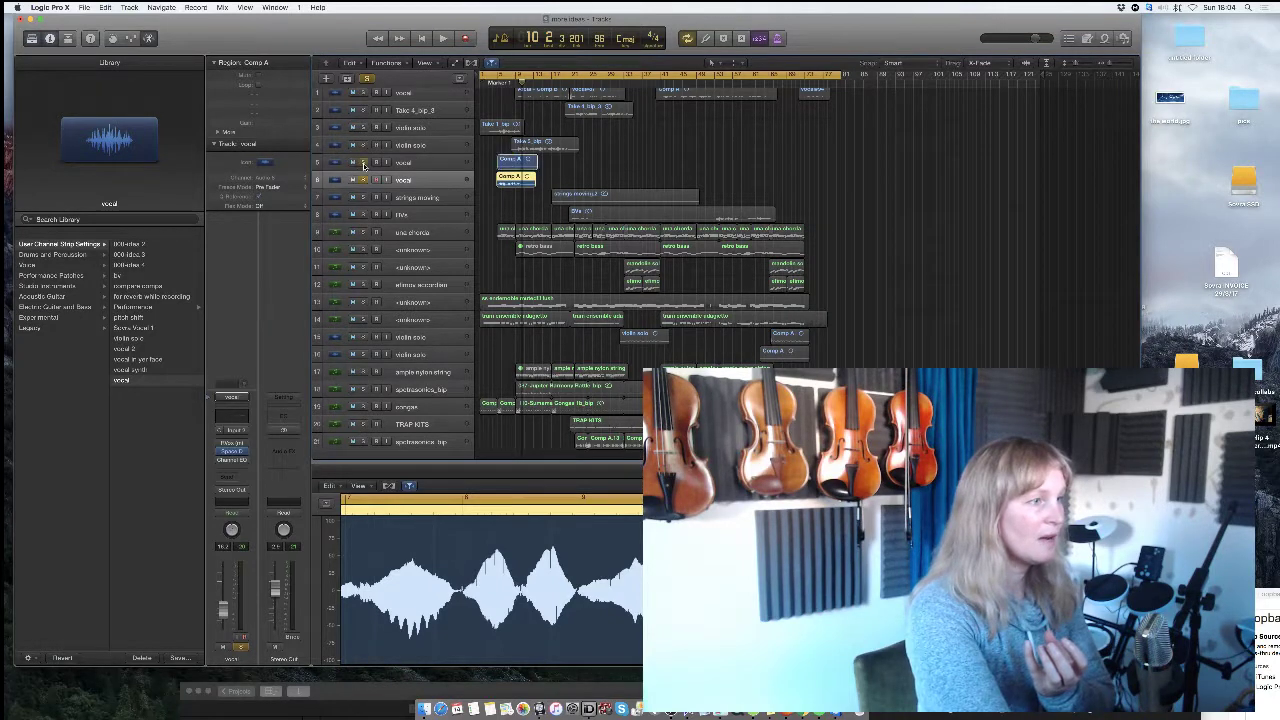
click(441, 38)
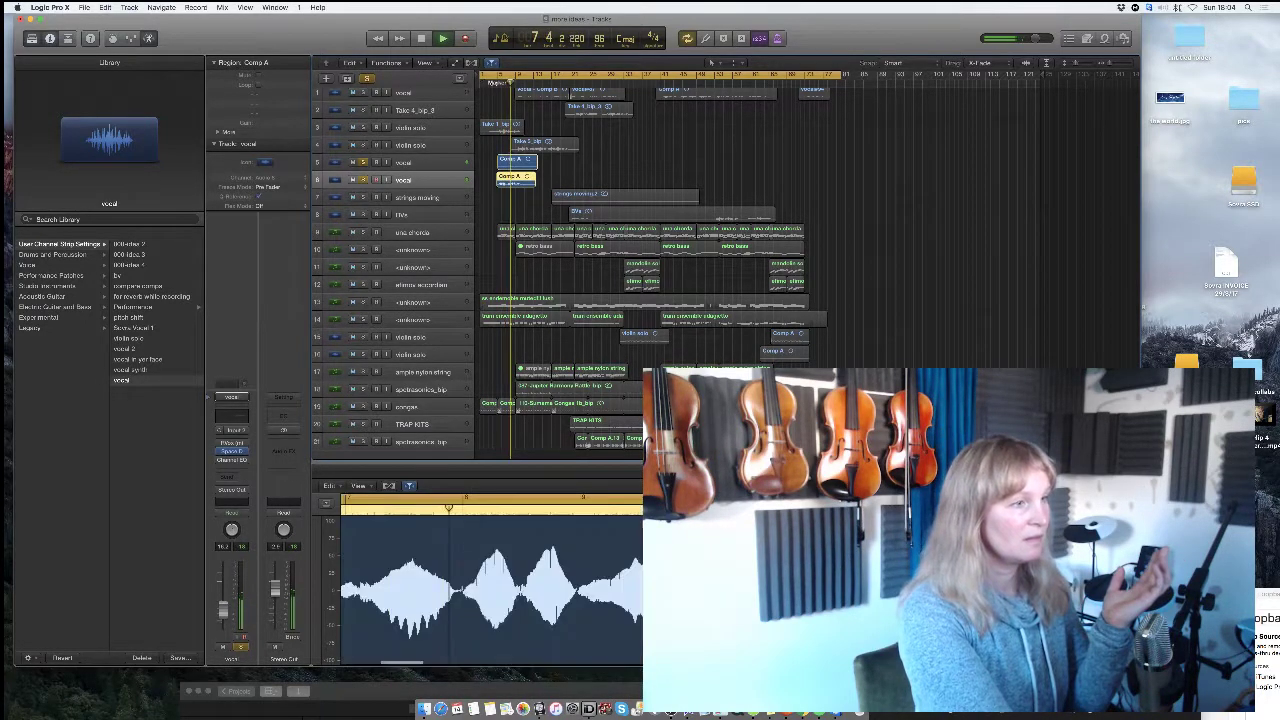
click(421, 38)
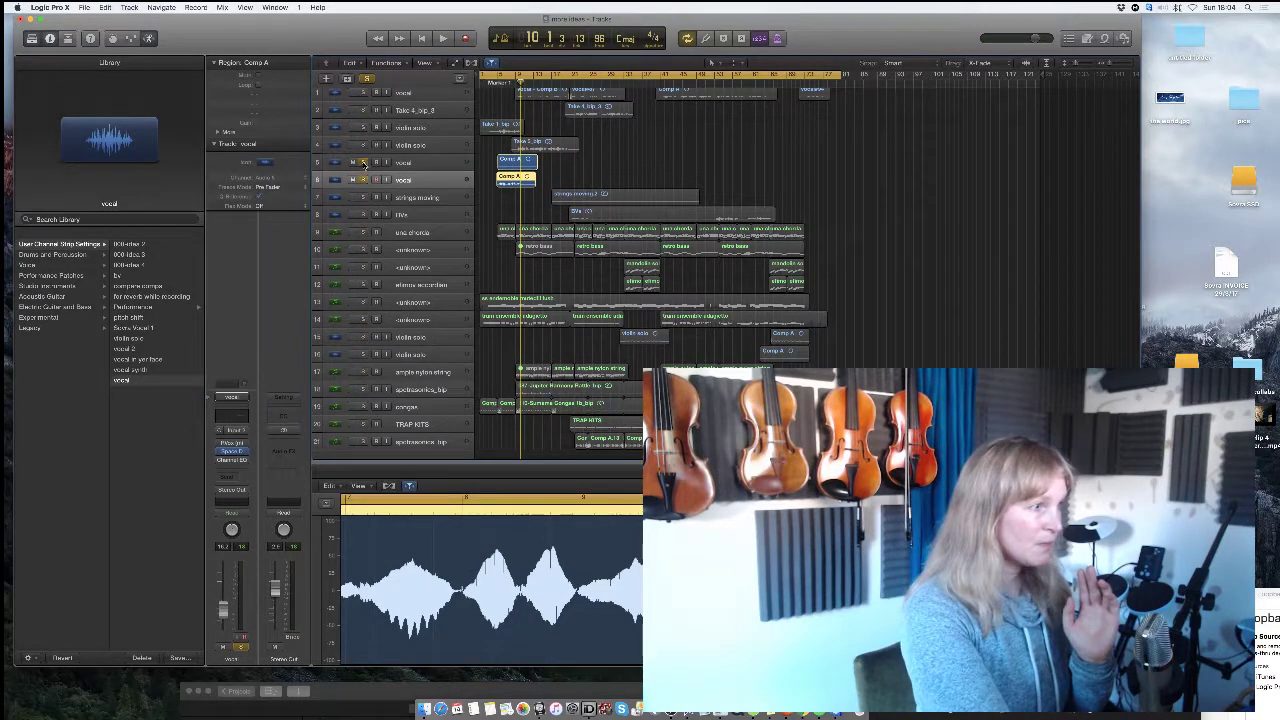
click(363, 162)
click(363, 180)
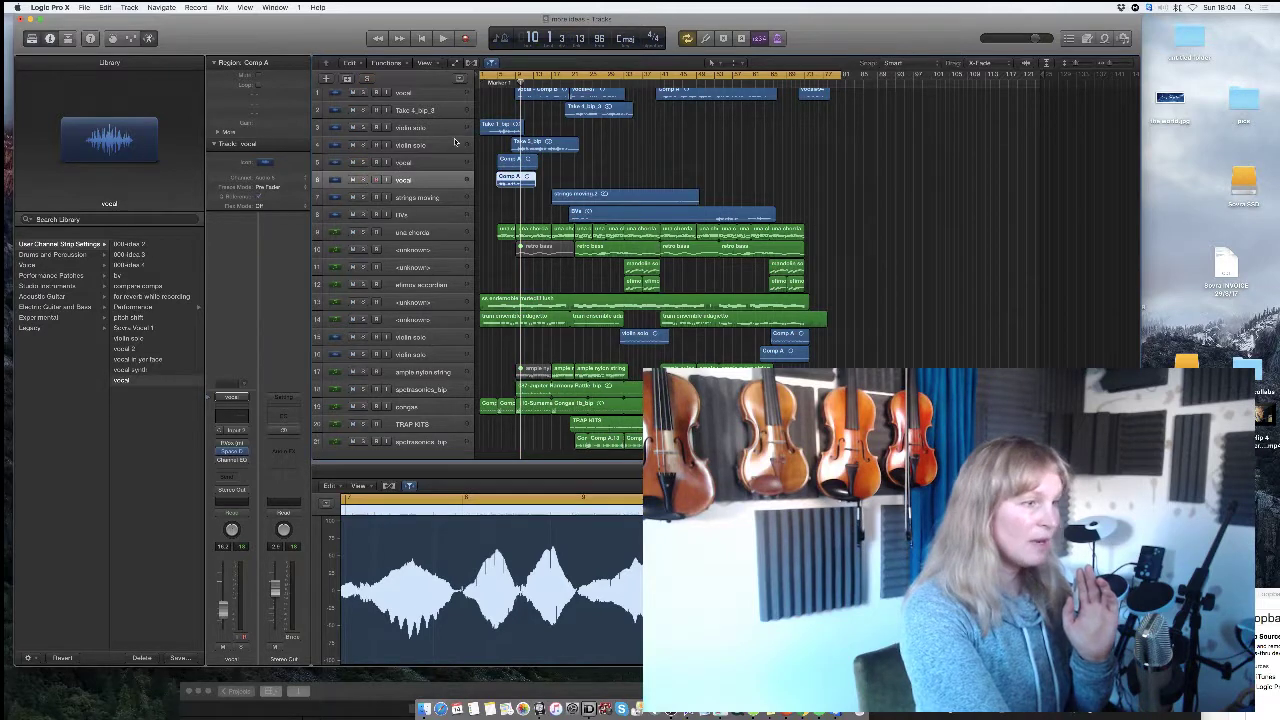
Play the full vocal and string mix, muting track 1 midway, then stop and shift Logic aside.
click(443, 39)
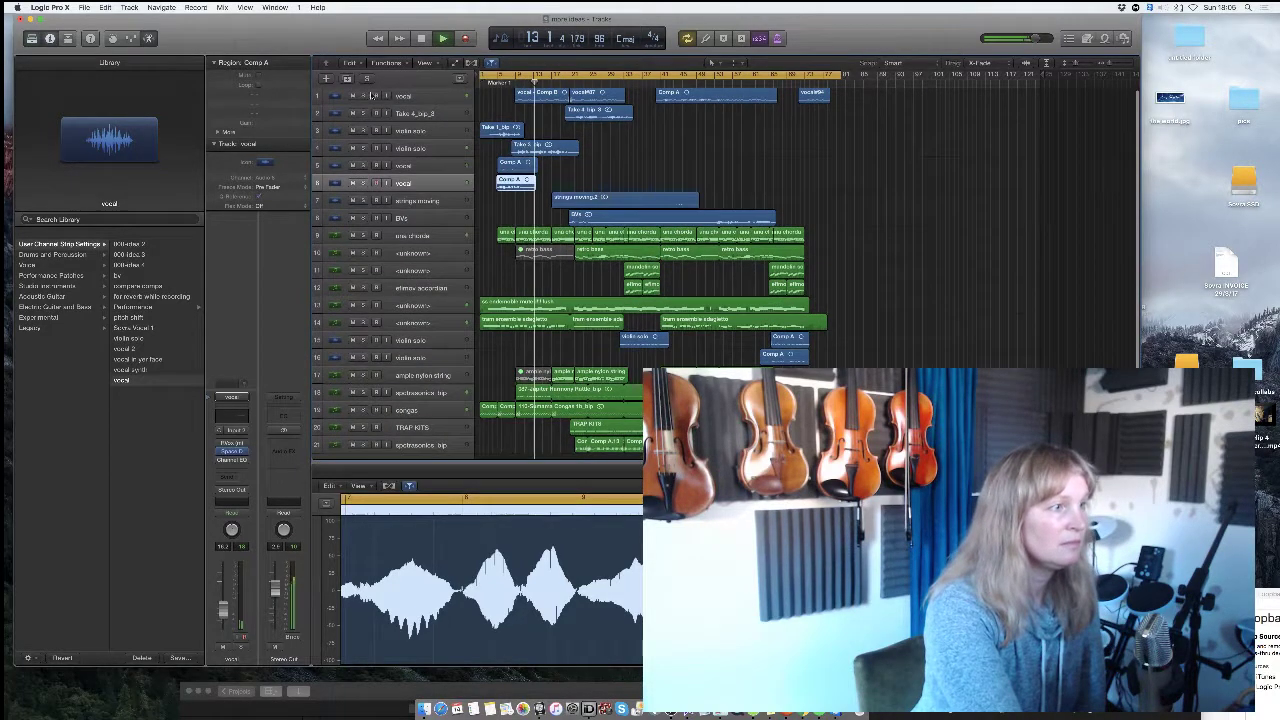
click(352, 95)
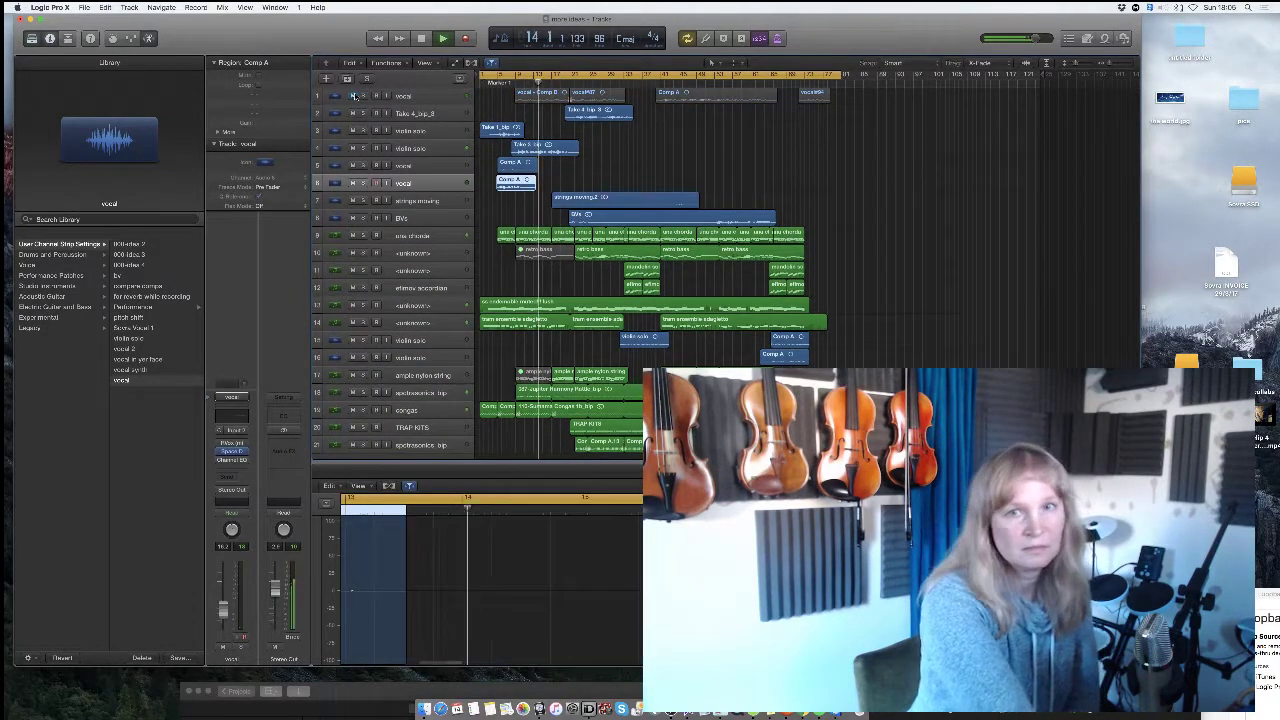
click(420, 38)
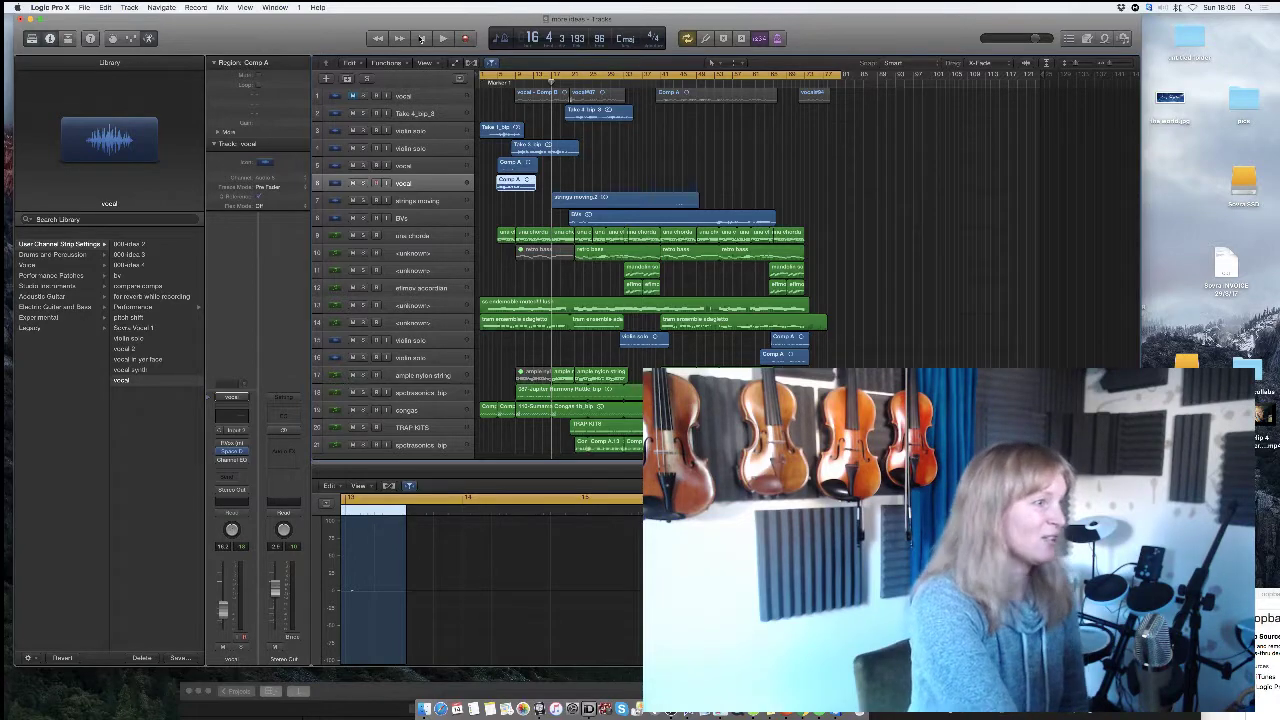
drag(315, 19, 315, 213)
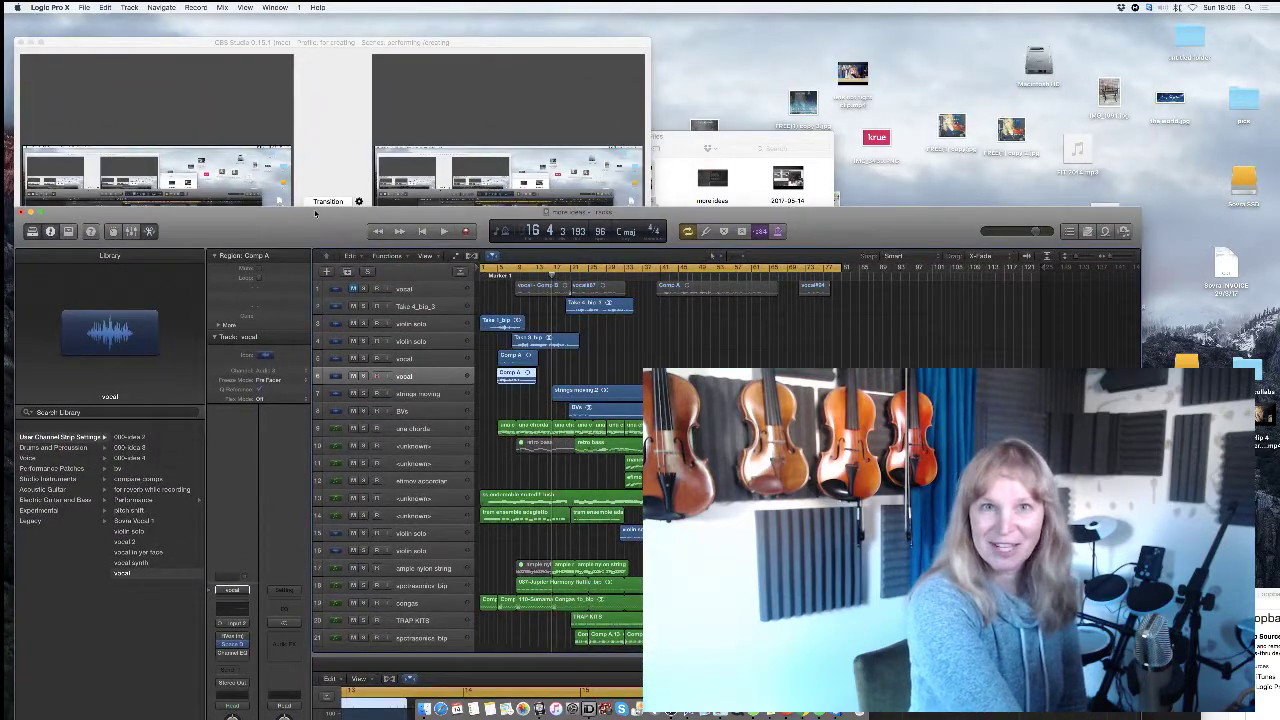
Drag the OBS Studio window by its title bar so it sits in front of Logic Pro X.
drag(363, 44, 406, 29)
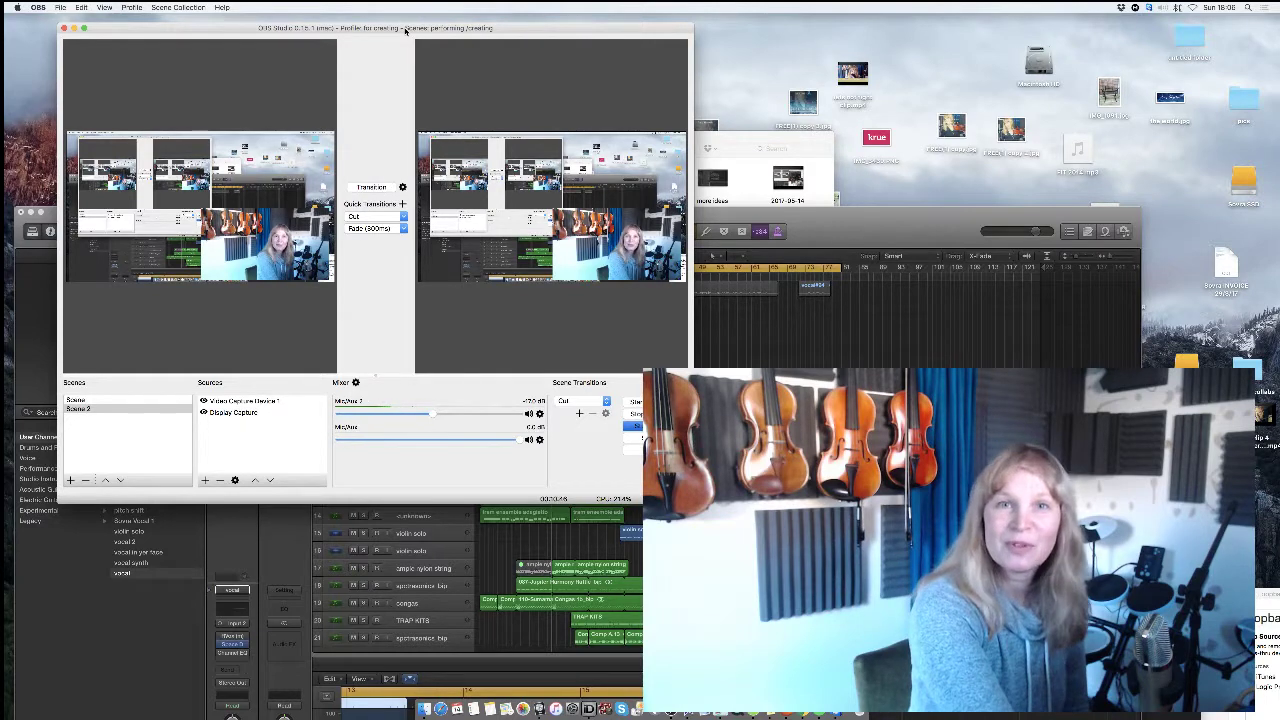